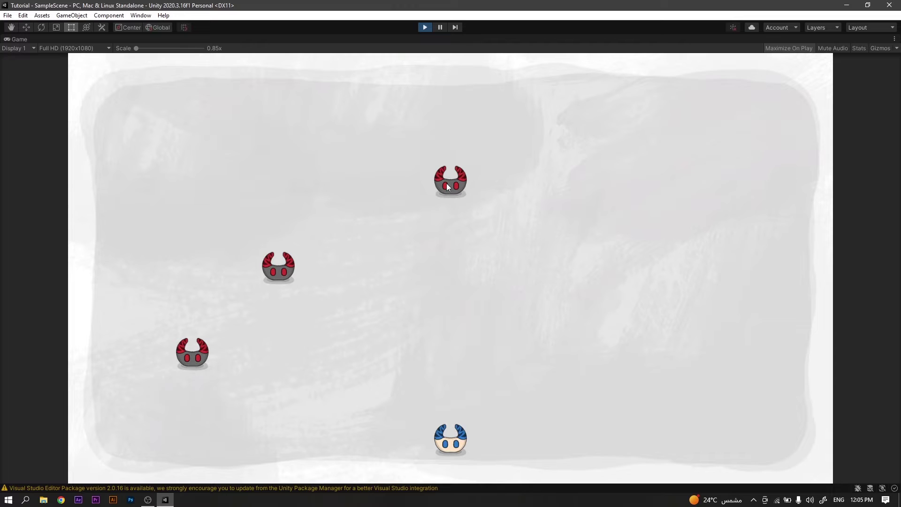
- Test shooting at the upper enemy in the running game
click(446, 183)
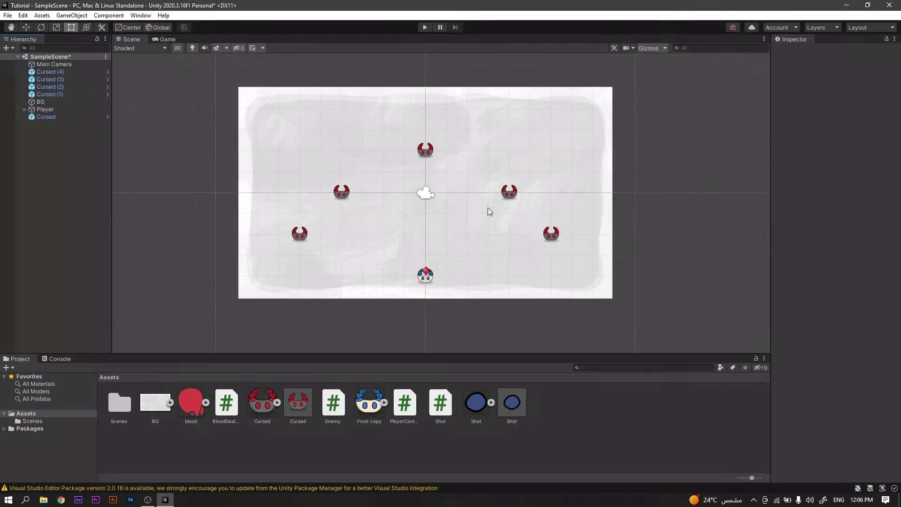
- Create a Particle System object in the scene and name it Blood
right_click(67, 199)
mouse_move(125, 338)
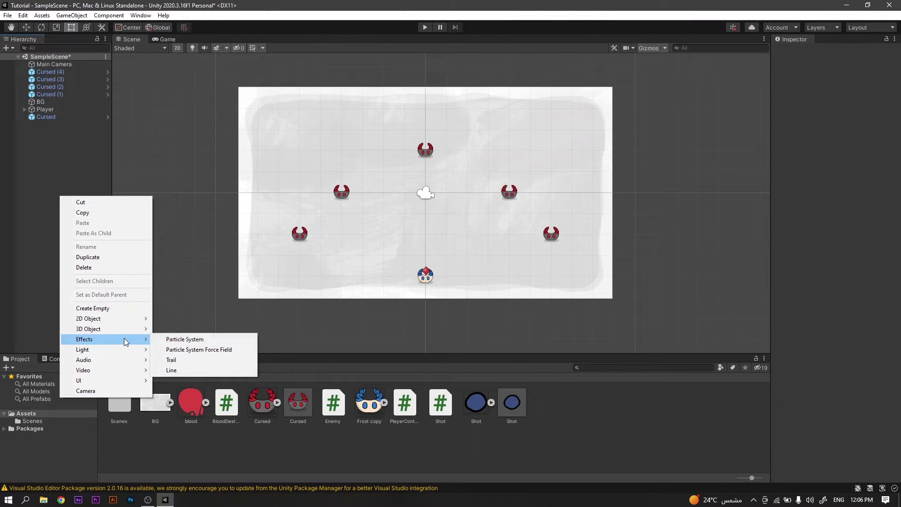
click(194, 342)
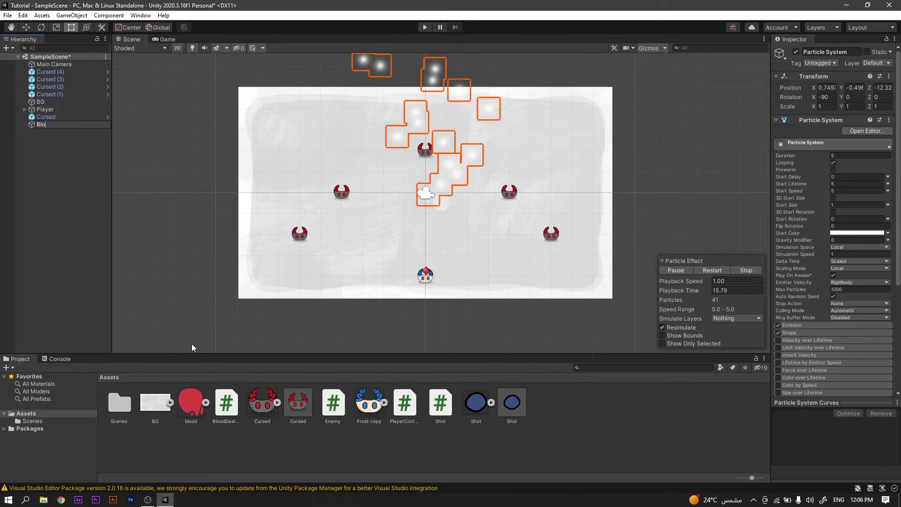
text(Blood)
click(207, 322)
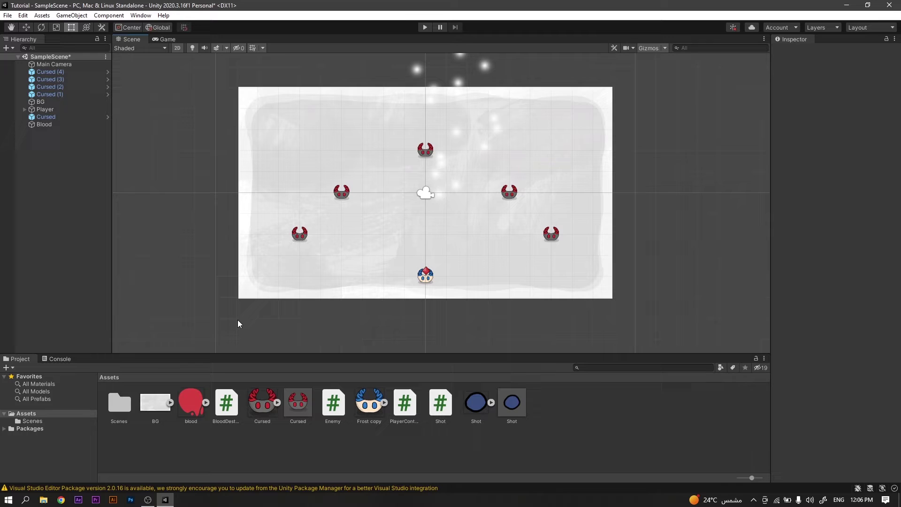
- Set the Blood particle system's Duration, Start Lifetime and Start Speed to 0.5 each
click(67, 123)
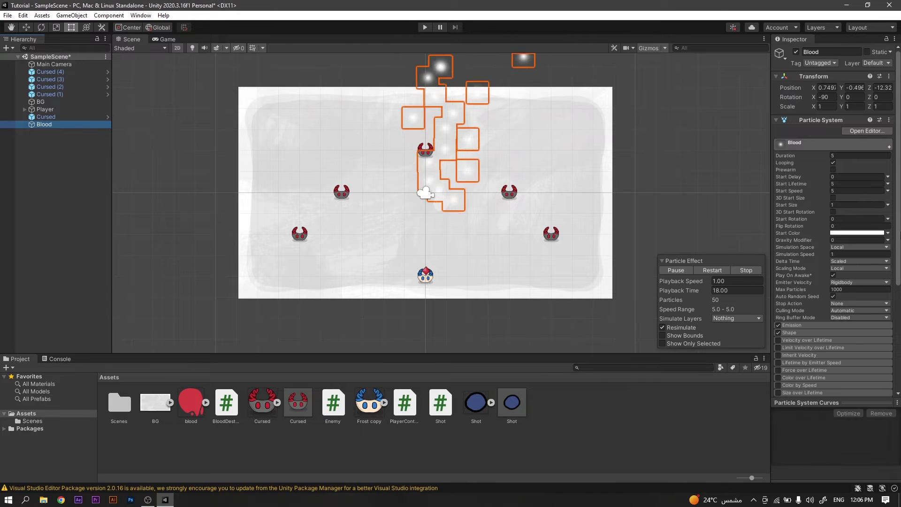
click(852, 156)
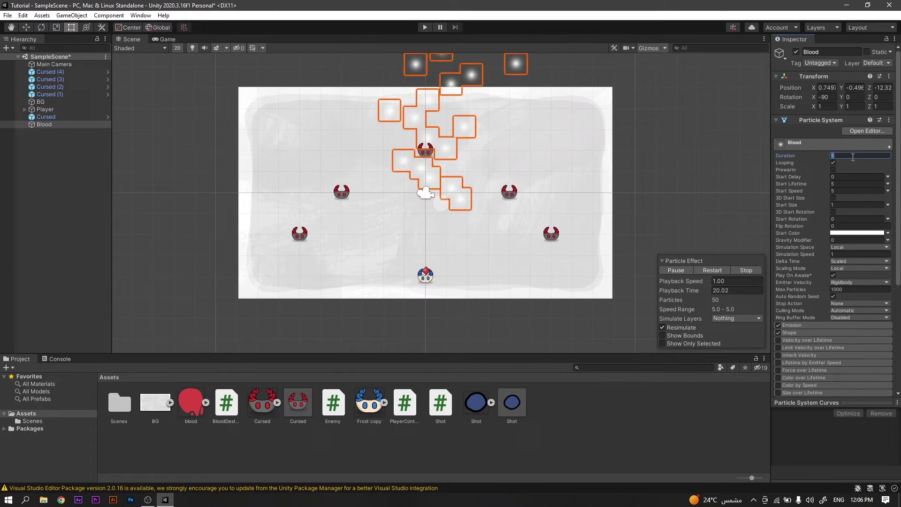
text(0.5)
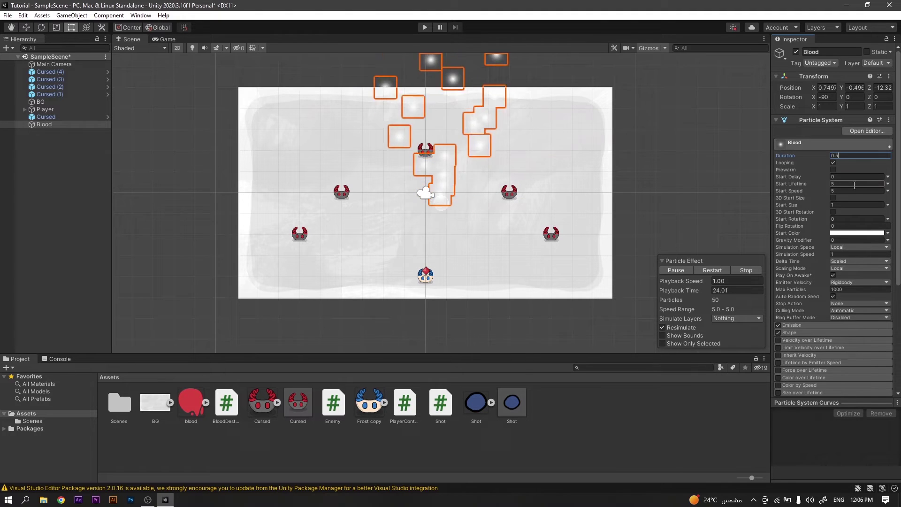
click(854, 184)
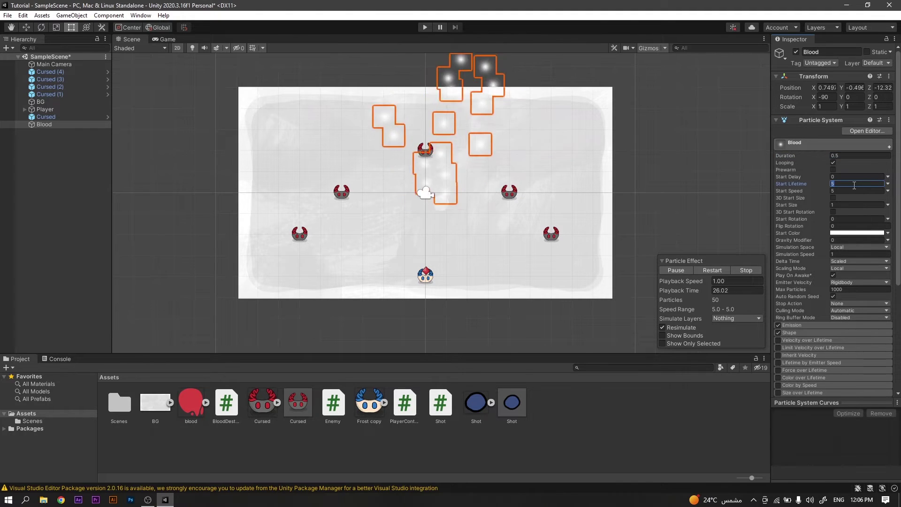
text(0.5)
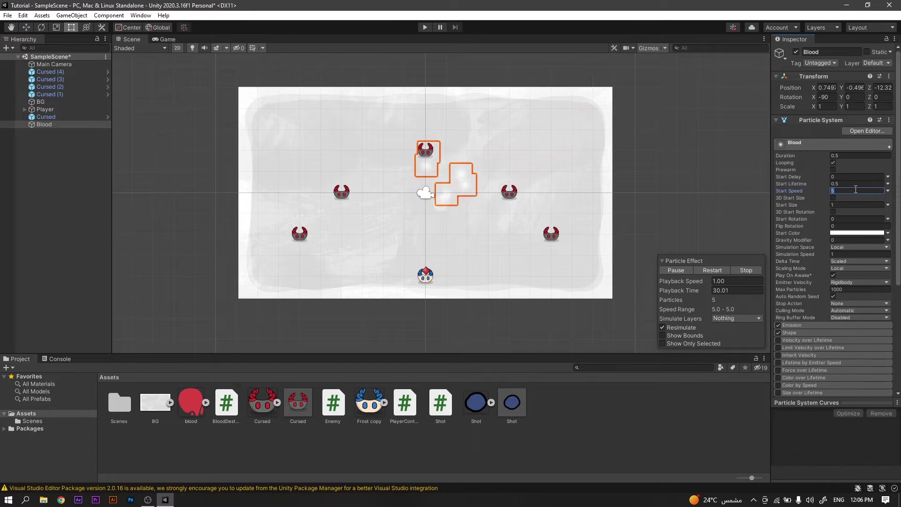
click(855, 190)
text(0.5)
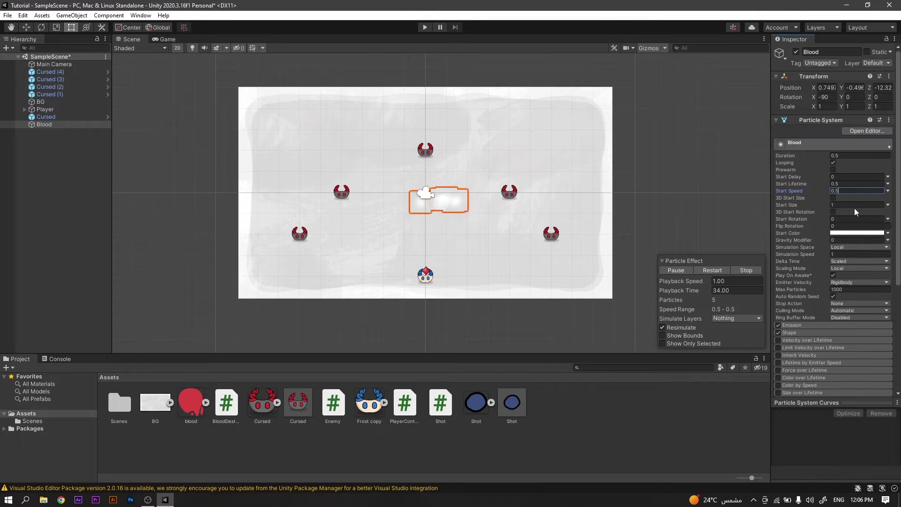
- Make the particles' Start Size random between two constants, 0.2 and 0.25
click(856, 205)
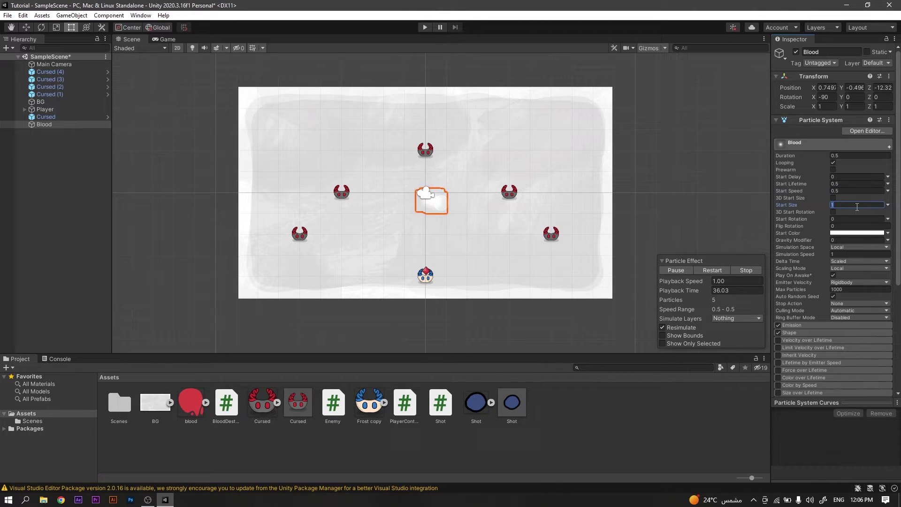
click(887, 205)
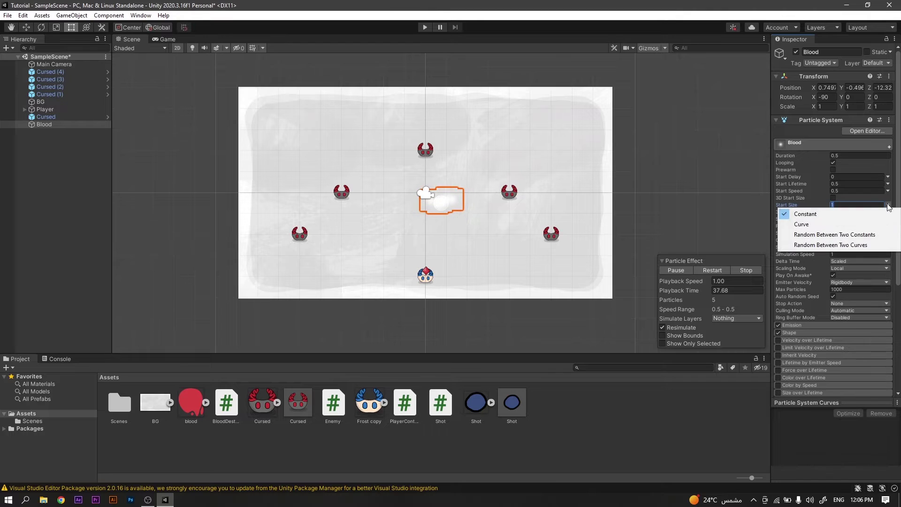
click(883, 234)
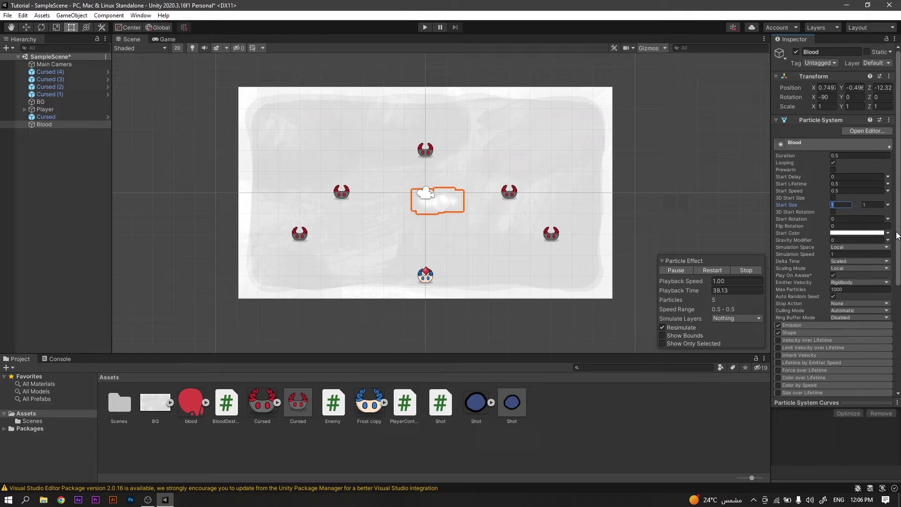
text(0.2)
key(Tab)
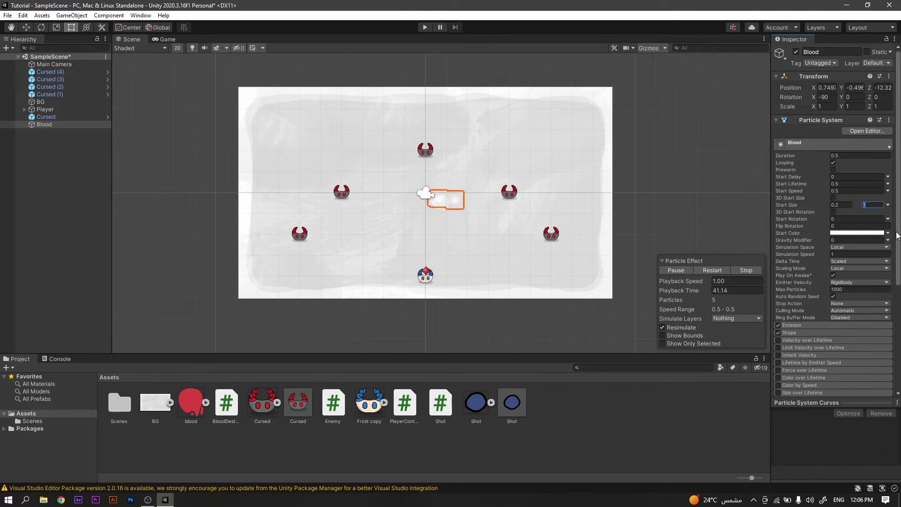
text(0.25)
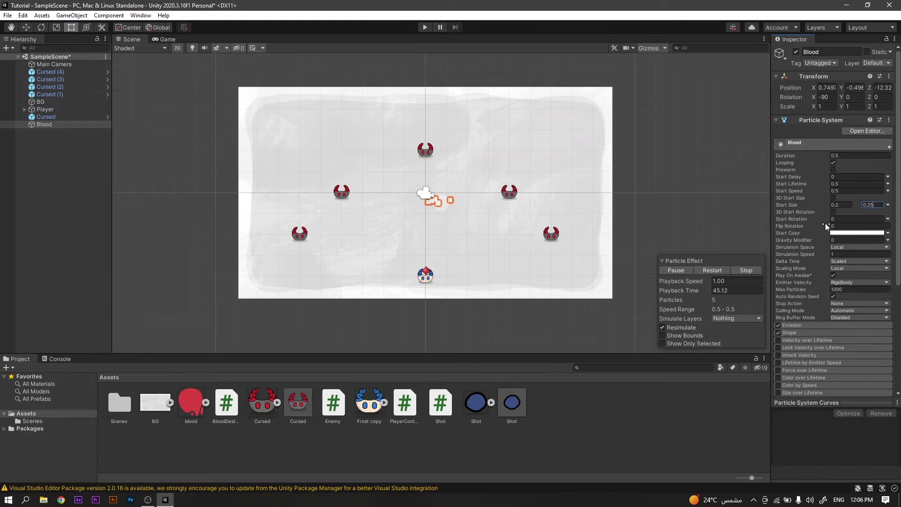
- Add an Emission burst to the Blood particle system with a count of 10
scroll(827, 234, down, 3)
click(830, 239)
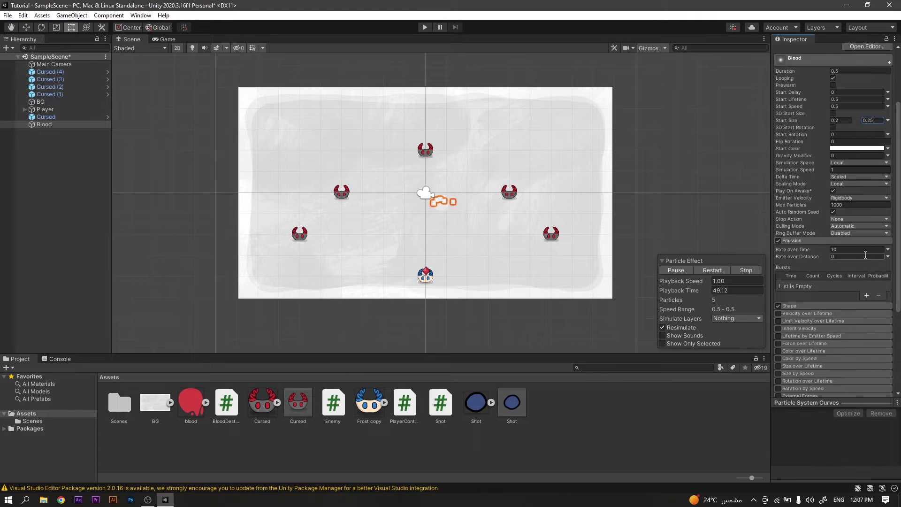
click(866, 294)
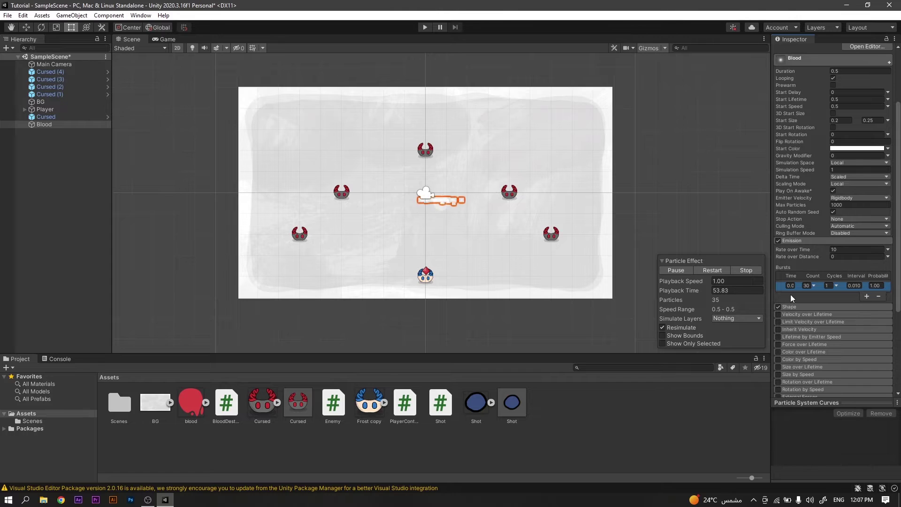
click(807, 287)
text(10)
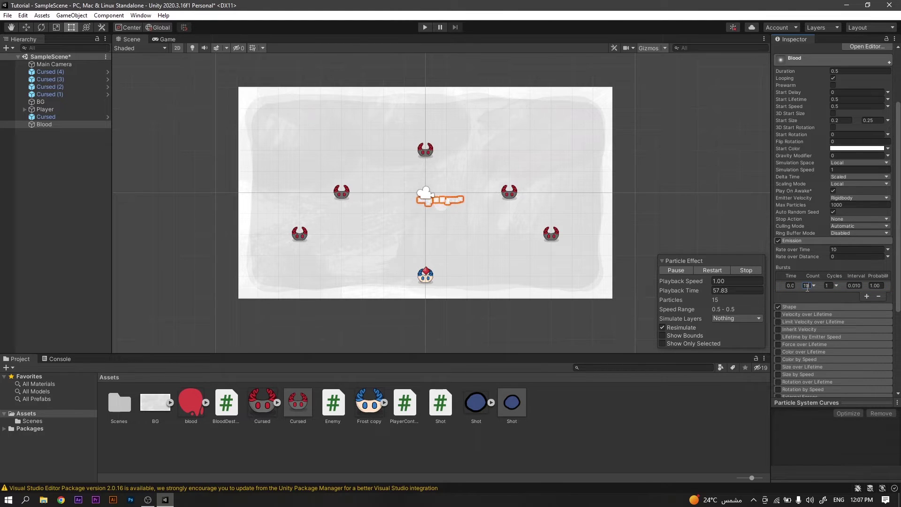
- Change the particle emitter's shape to Sphere
click(814, 307)
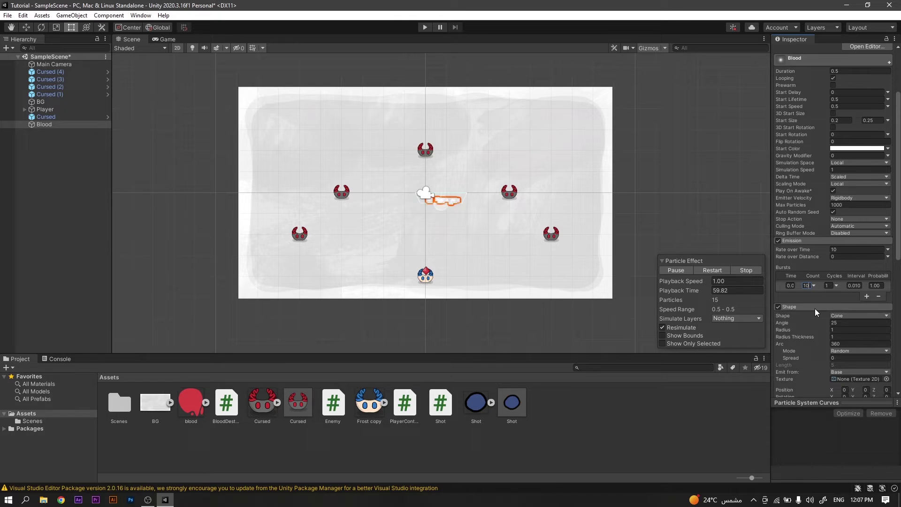
click(858, 316)
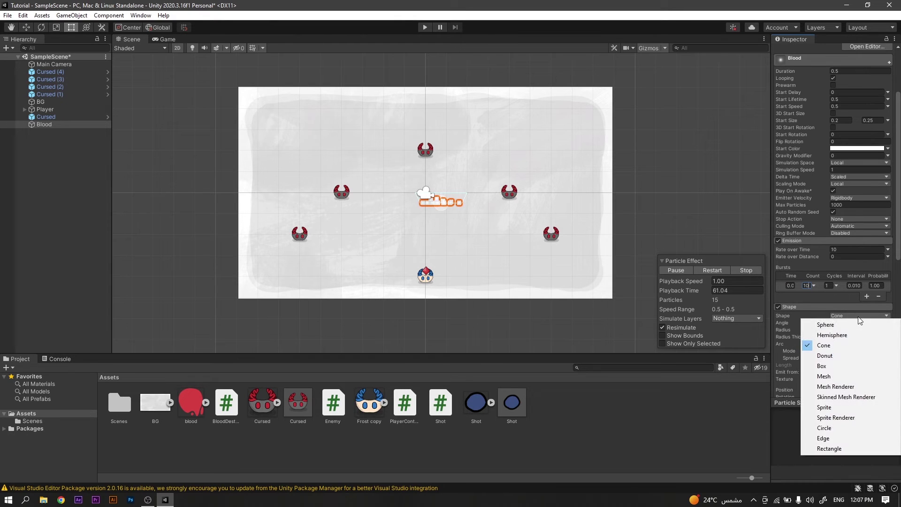
click(857, 323)
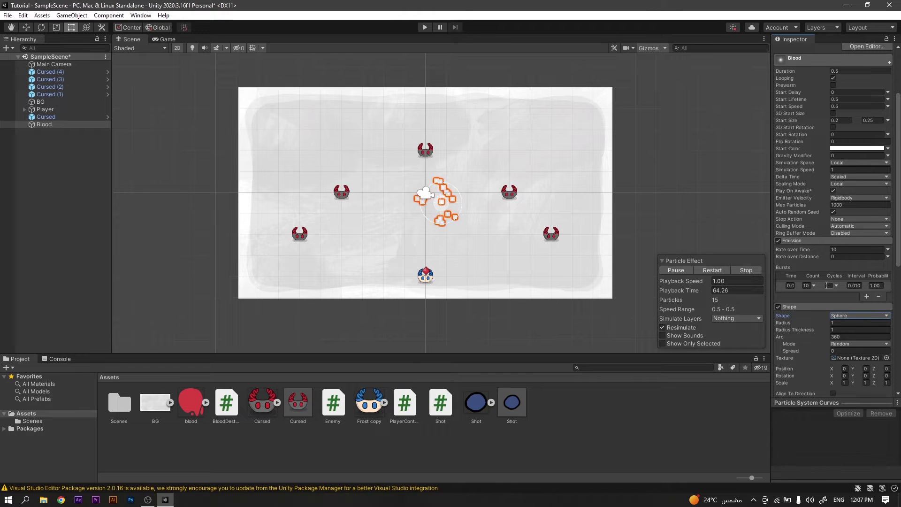
- Enable Texture Sheet Animation in Sprites mode and assign the blood sprite to it
scroll(827, 286, down, 8)
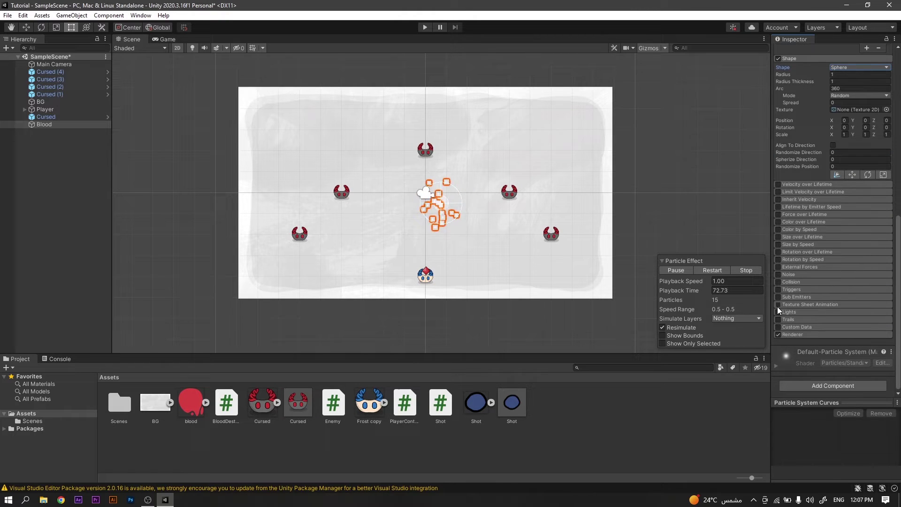
click(801, 304)
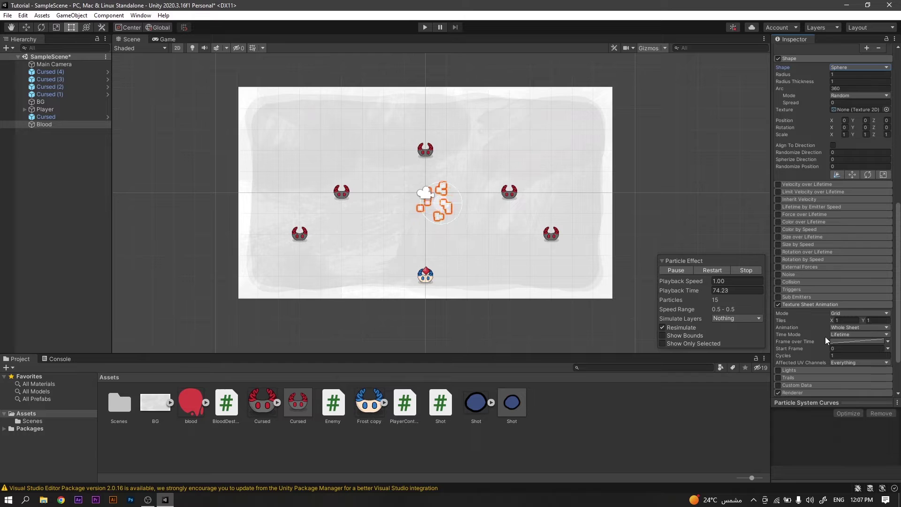
click(862, 312)
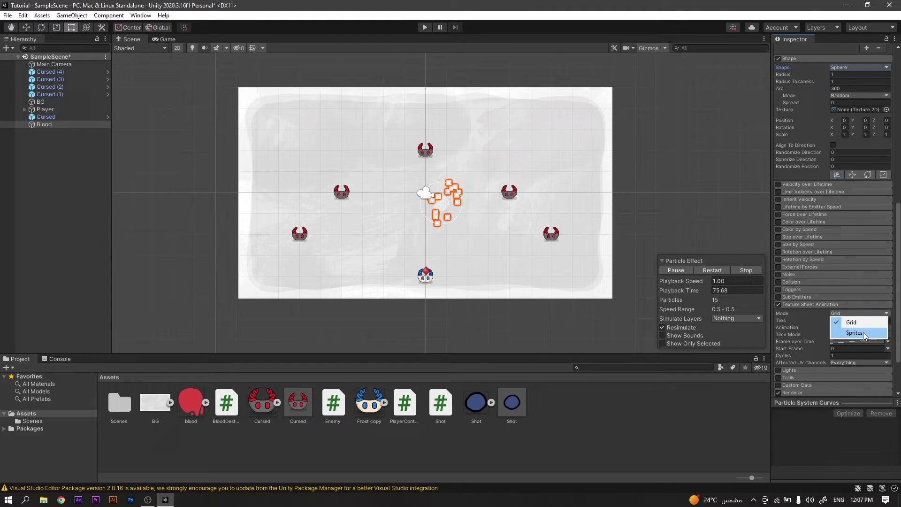
click(863, 332)
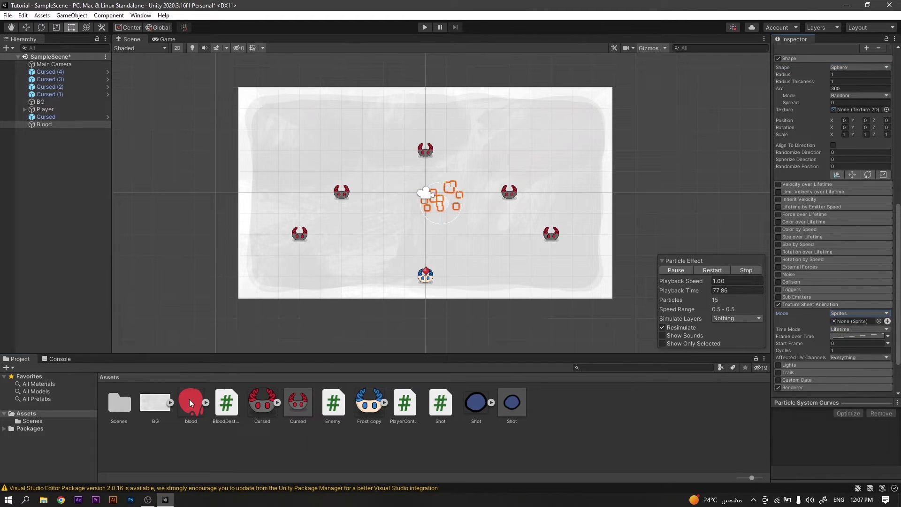
drag(190, 403, 853, 321)
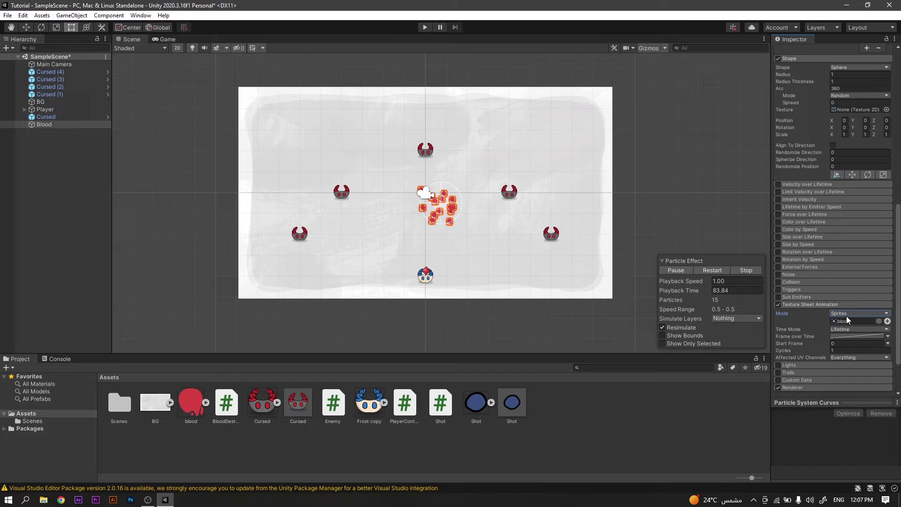
- Enable Size over Lifetime and apply the preset curve that falls steeply from 1 and levels off at 0
click(814, 237)
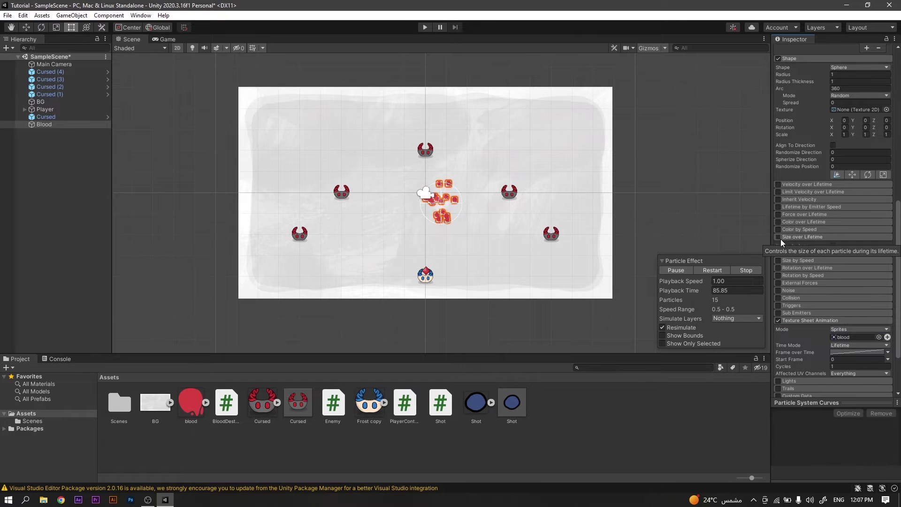
click(871, 253)
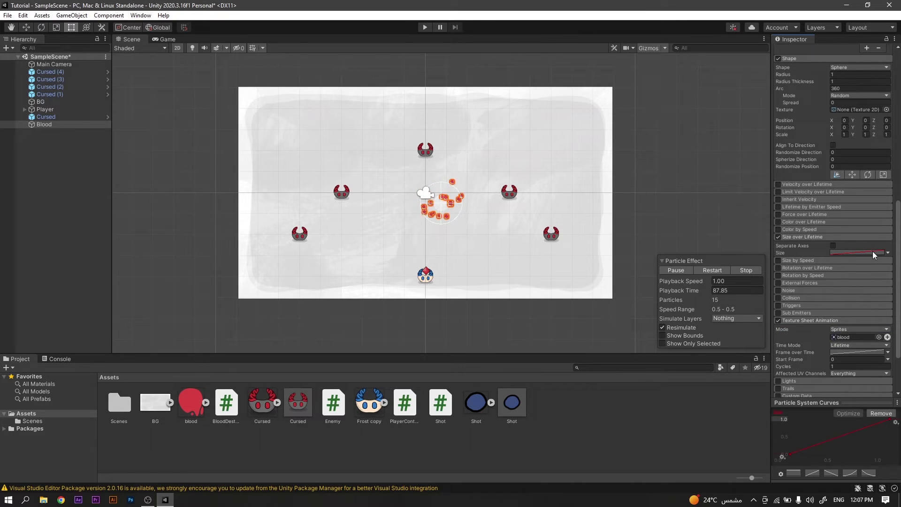
click(868, 474)
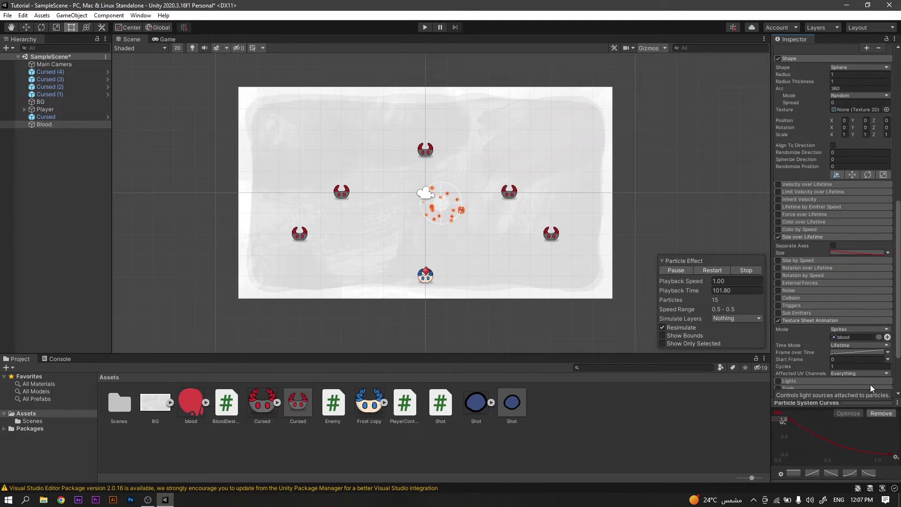
- Collapse the expanded particle modules and turn off Looping for the Blood particle system
click(801, 237)
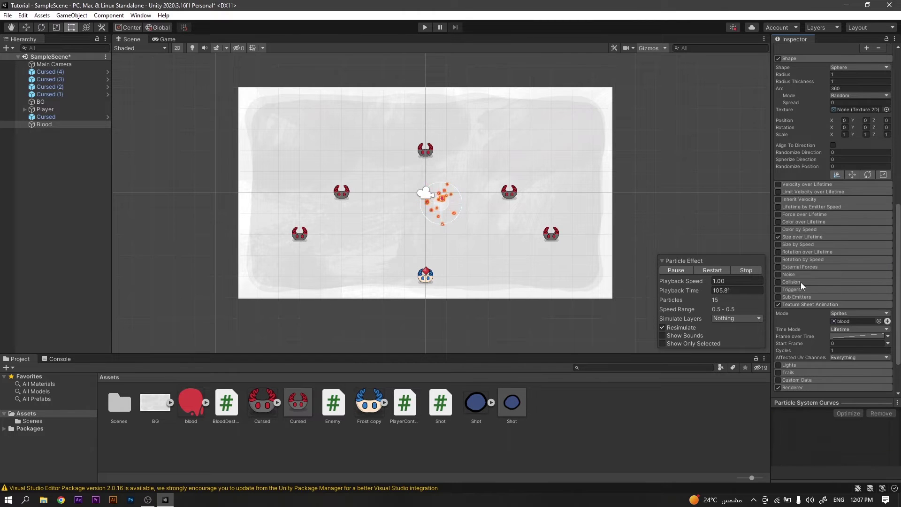
click(798, 304)
scroll(798, 303, up, 5)
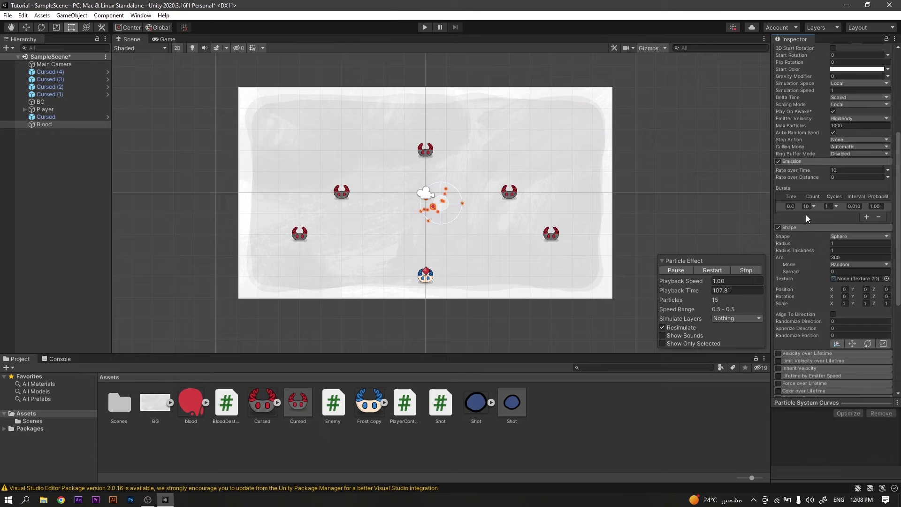
click(806, 228)
click(805, 162)
scroll(807, 203, up, 5)
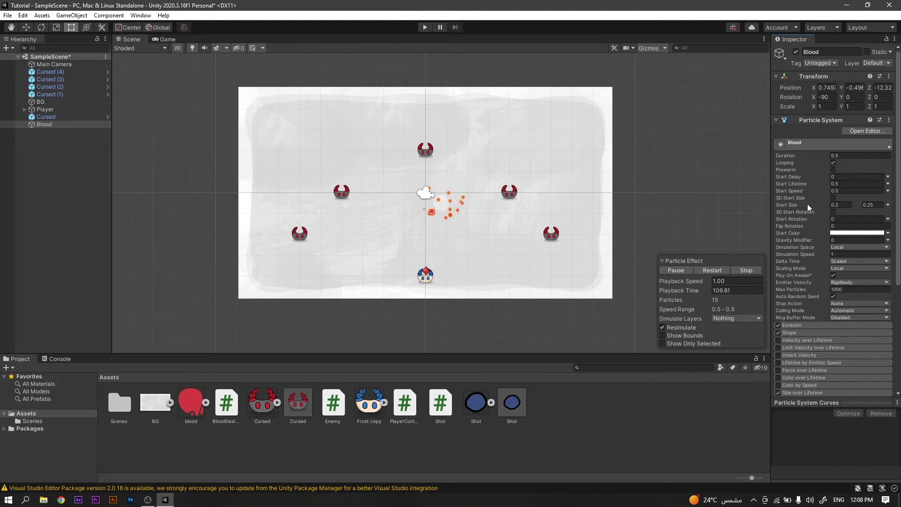
click(832, 163)
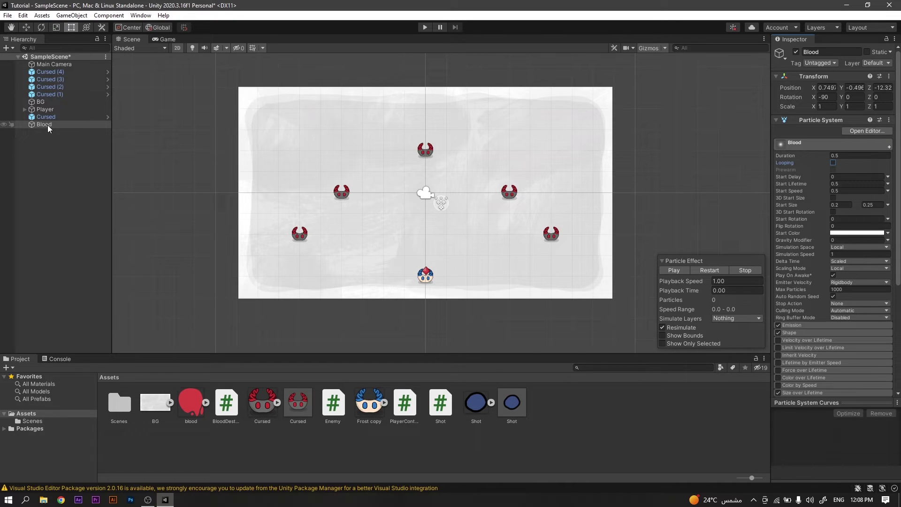
- Save the Blood particle system as a prefab in the Assets folder and select its instance in the scene
drag(47, 124, 584, 416)
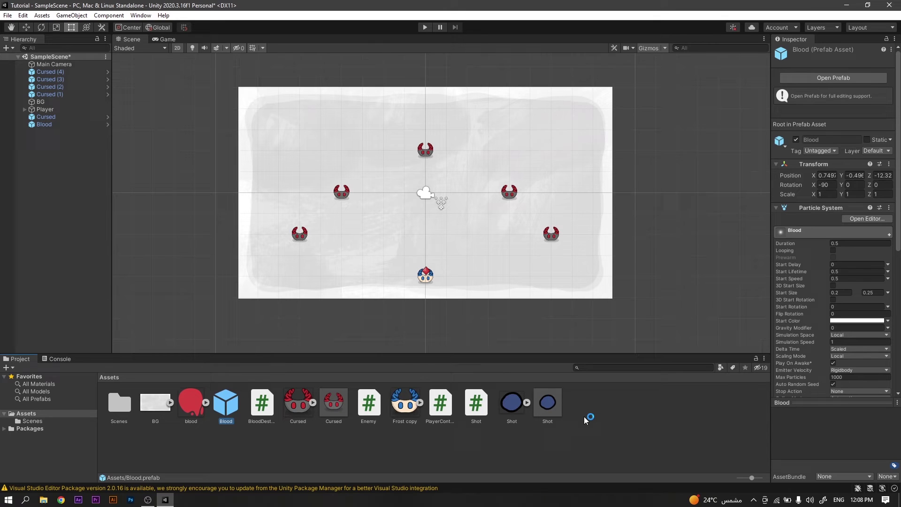
click(38, 124)
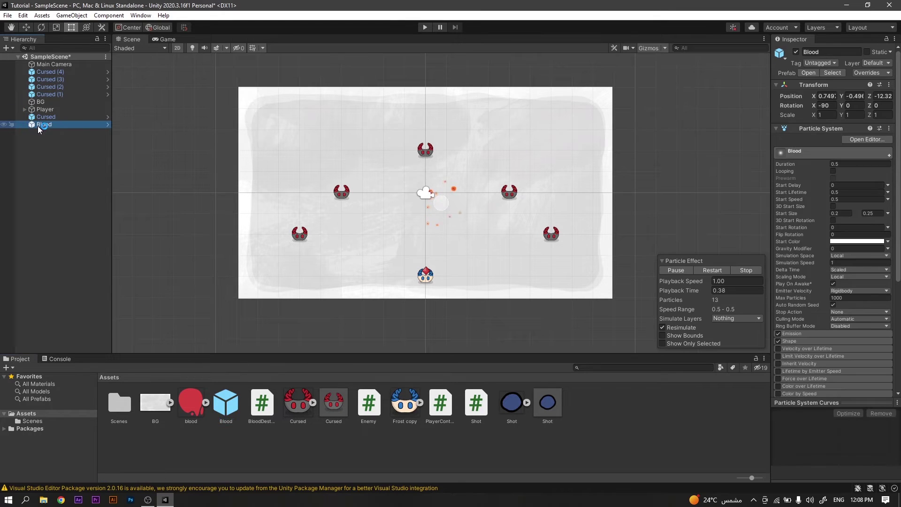
- Delete the Blood instance from the scene and open the Shot script for editing in Visual Studio
key(Delete)
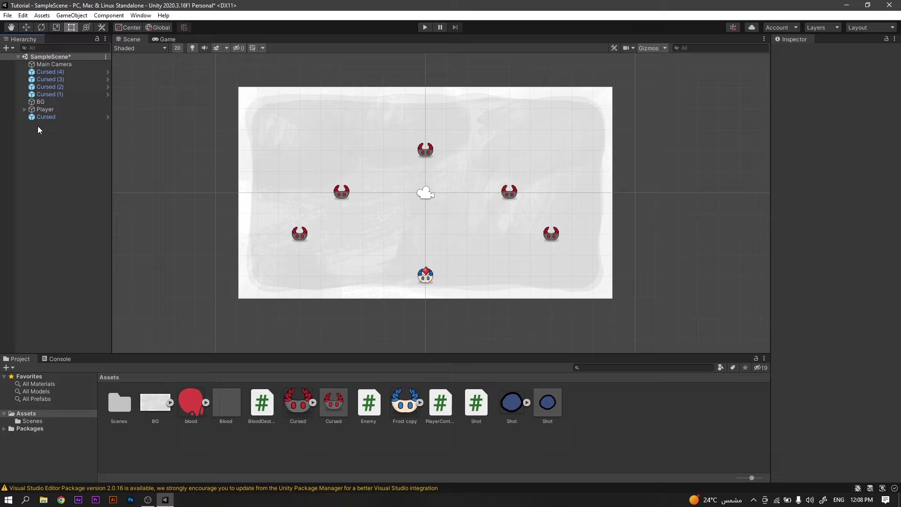
double_click(475, 403)
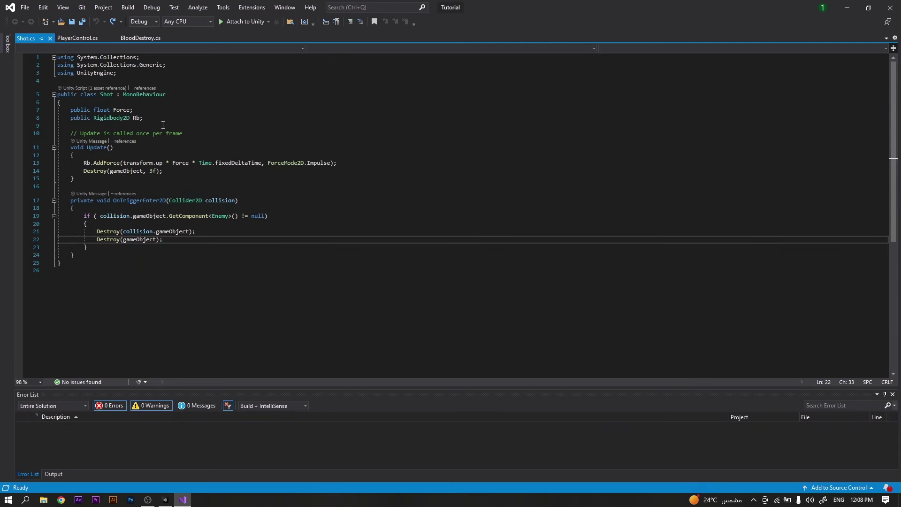
- Declare a public GameObject variable named Blood below the Rb declaration in the Shot class
click(163, 120)
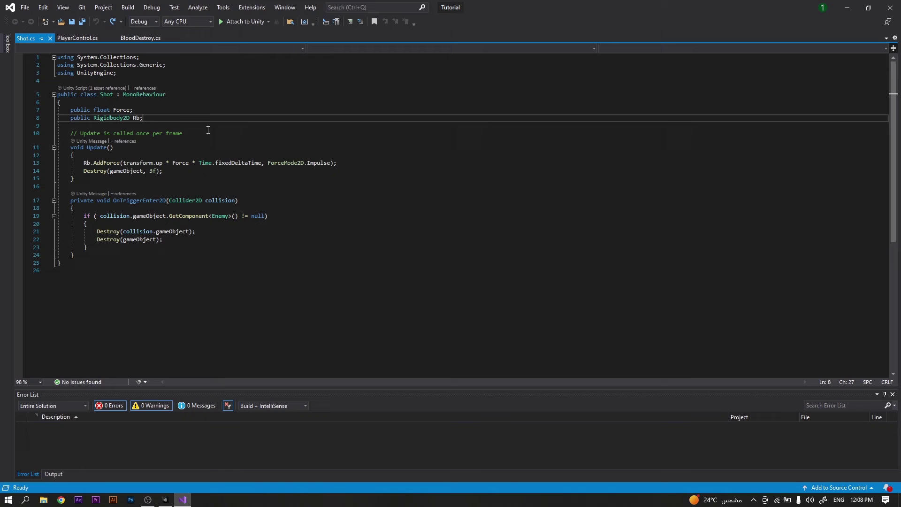
key(Return)
key(Return)
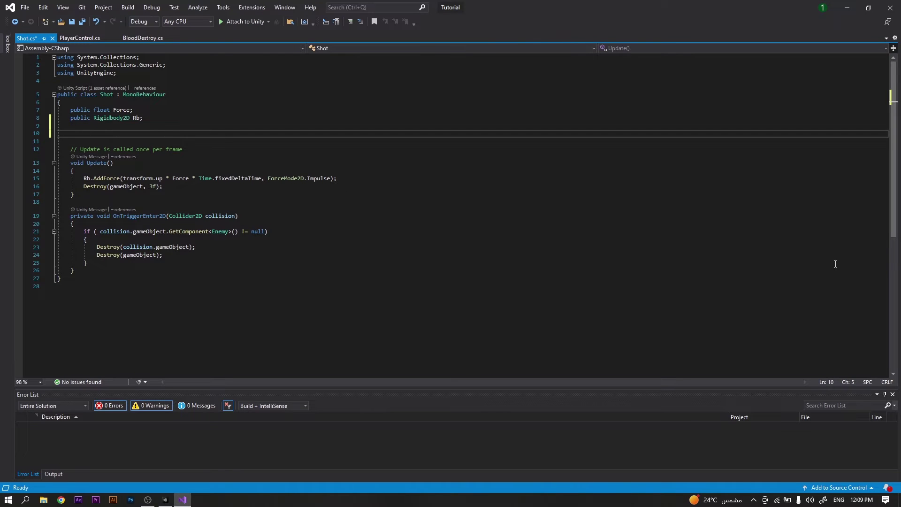
text(public GAm)
text( Blood;)
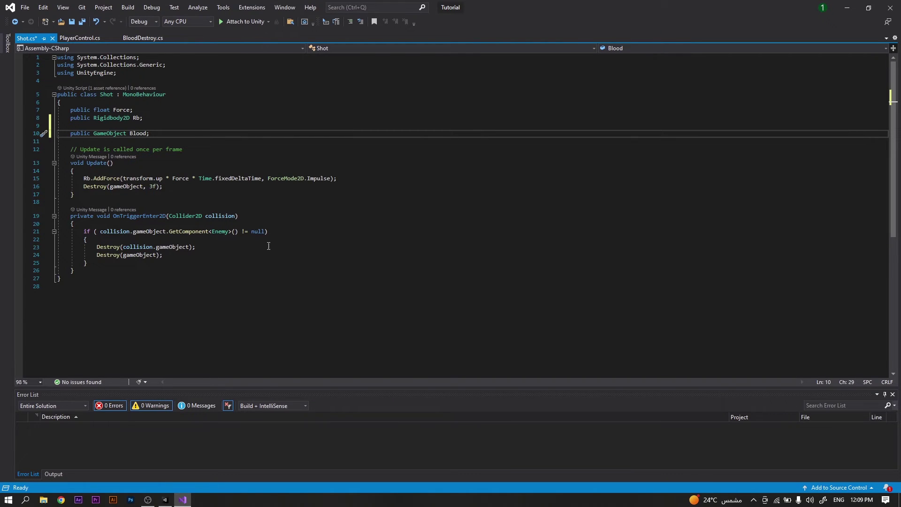
- Below the Destroy calls in OnTriggerEnter2D, start an Instantiate call with Blood as the first argument
click(176, 258)
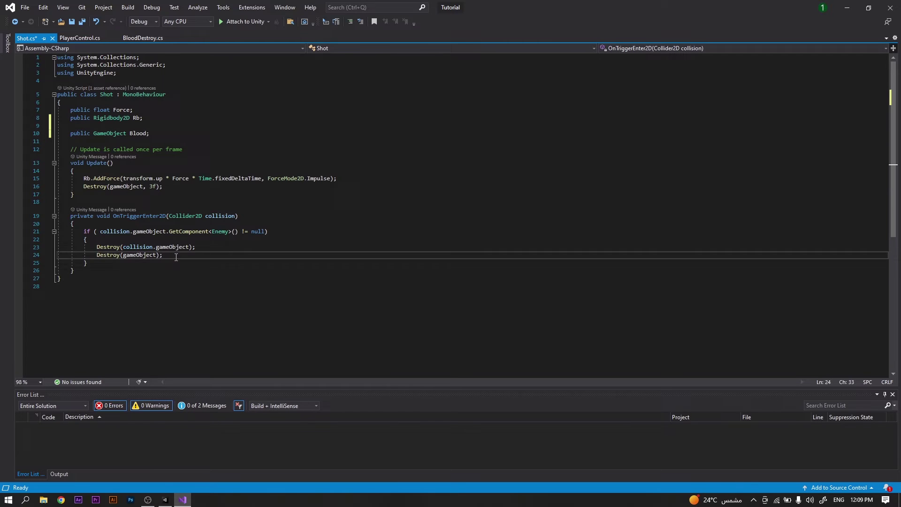
key(Return)
key(Return)
text(I)
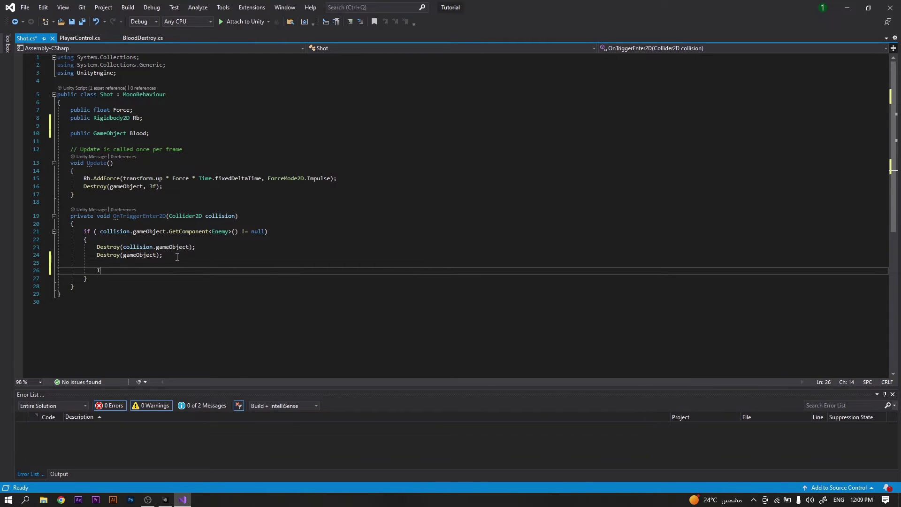
text(nstant)
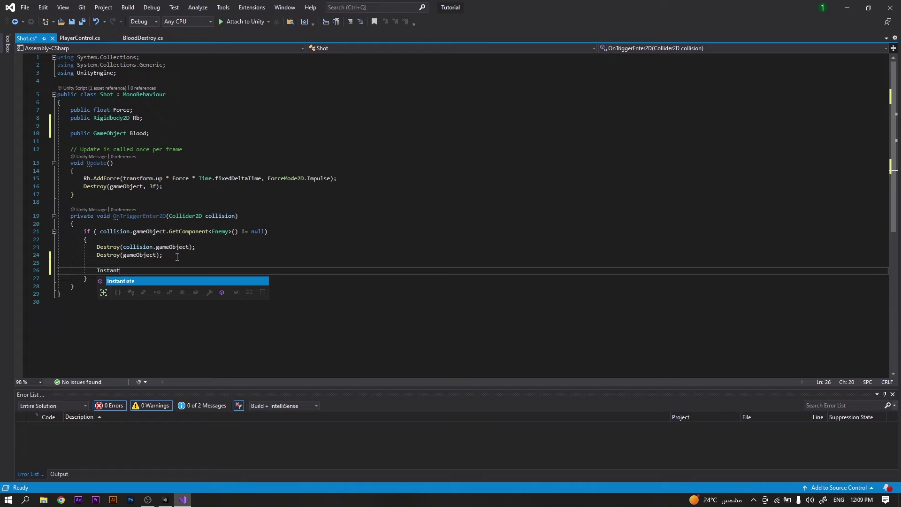
key(Tab)
text((Bloo)
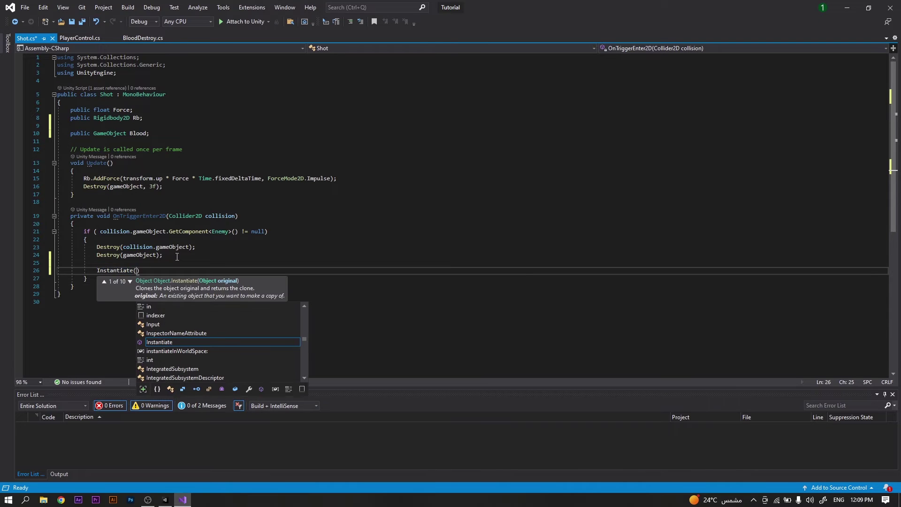
key(Tab)
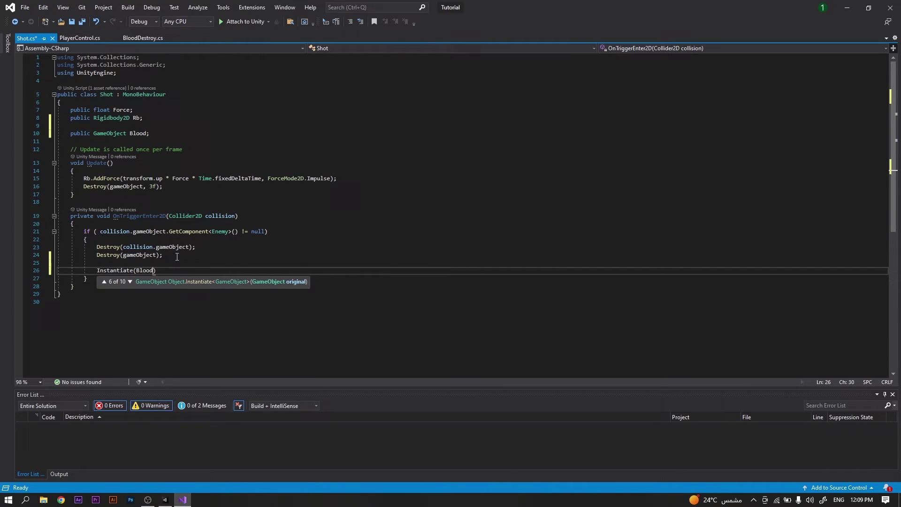
- Complete the Instantiate call with transform.position and Quaternion.identity as arguments, end the statement, and save the Shot script
text(, tr)
text(ansform.)
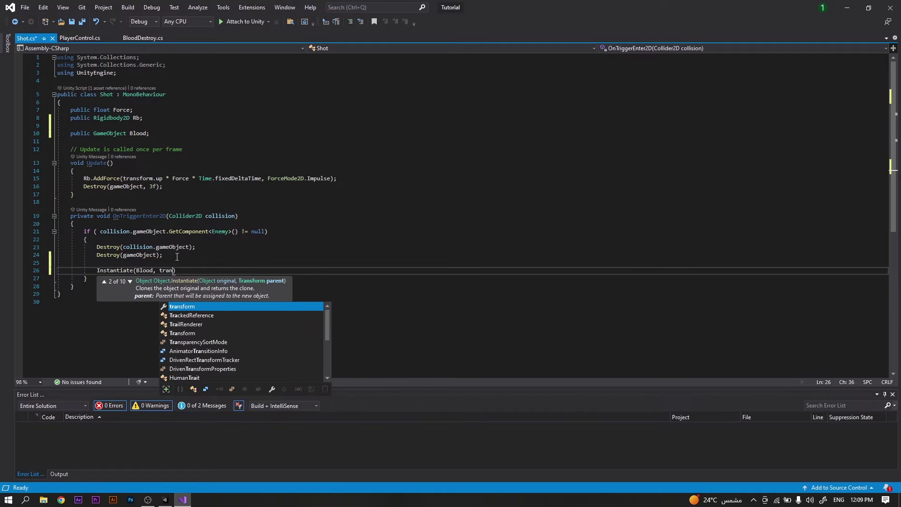
text(position)
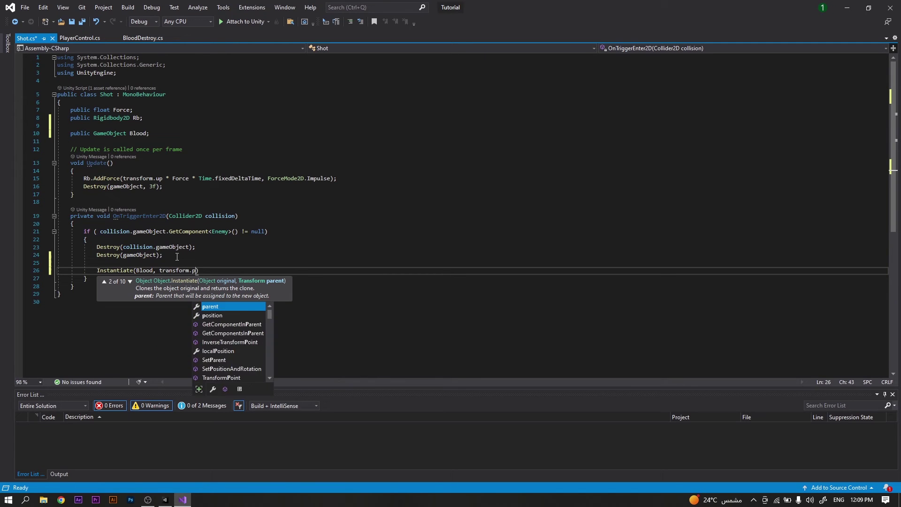
text(, Qu)
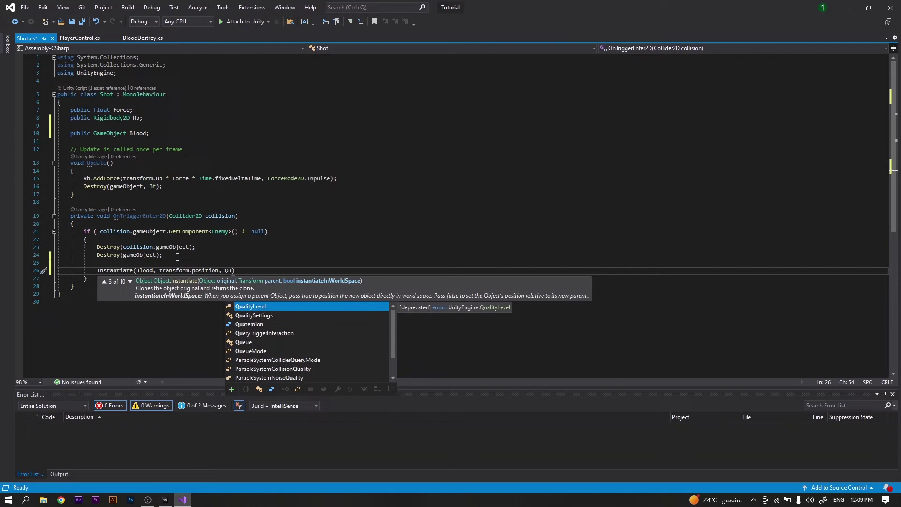
text(aternion.)
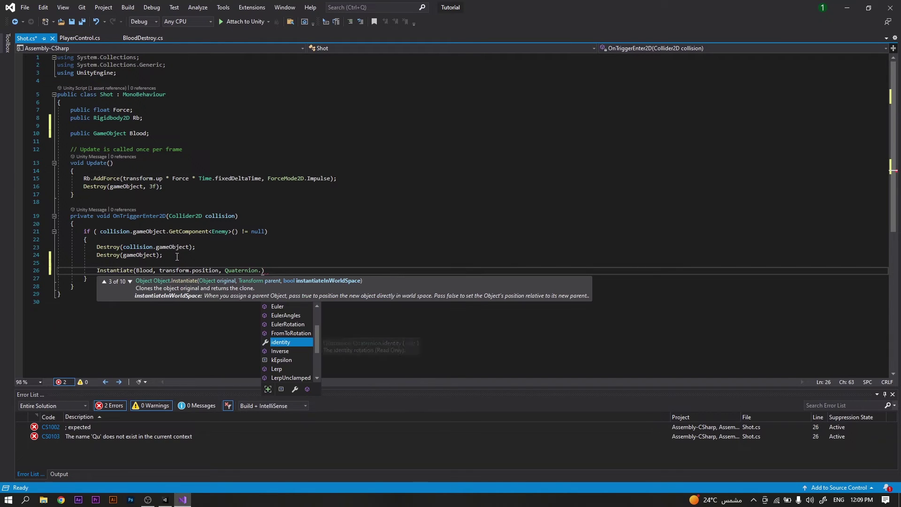
text(i)
key(Tab)
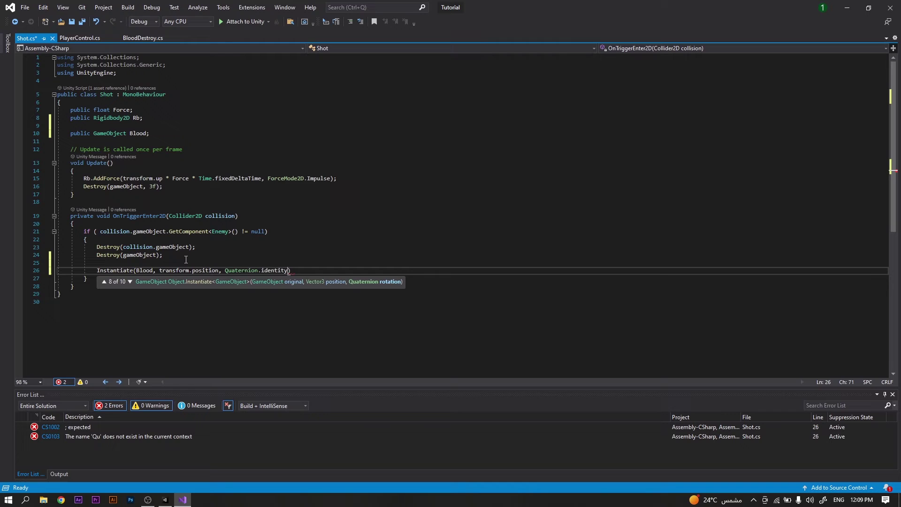
key(End)
text(;)
key(ctrl+s)
- Switch to Unity, open the Shot prefab, and assign the Blood prefab to its script's Blood field
key(alt+Tab)
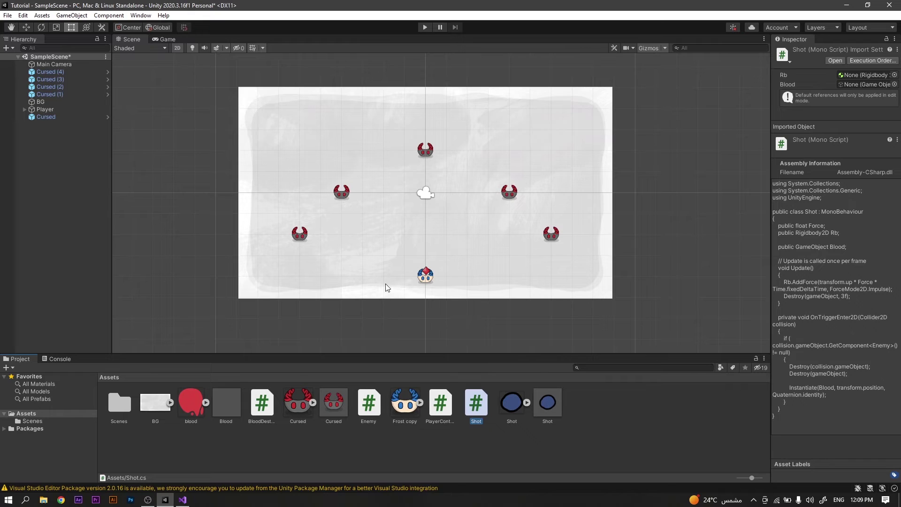
double_click(539, 402)
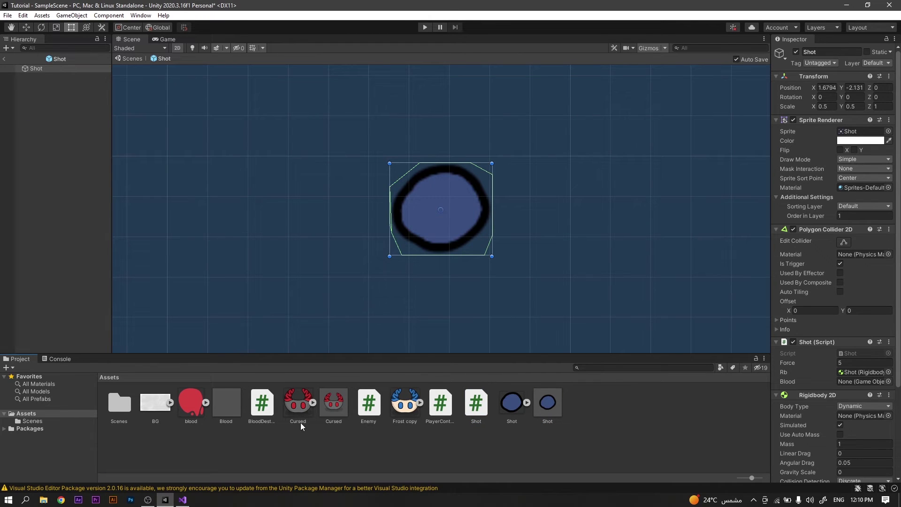
drag(221, 403, 844, 383)
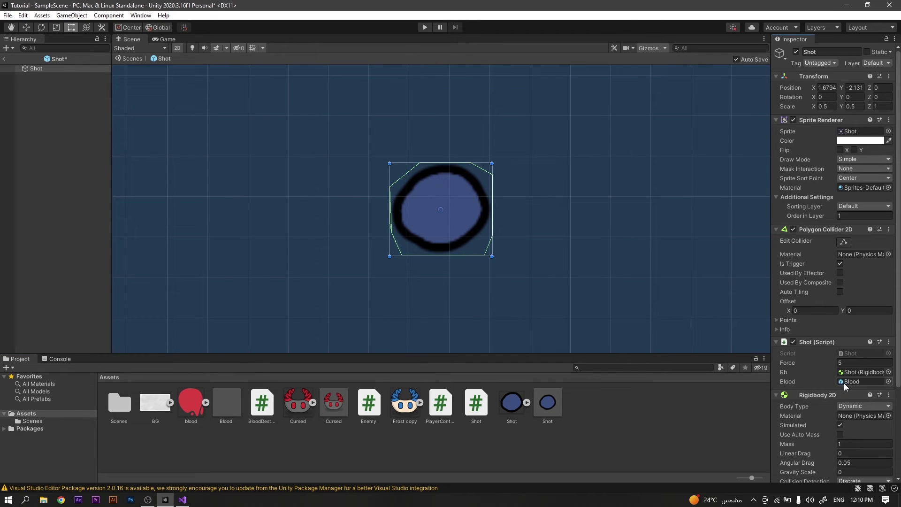
- Run the game and shoot the enemy on the upper right of the arena to test the blood effect
click(425, 28)
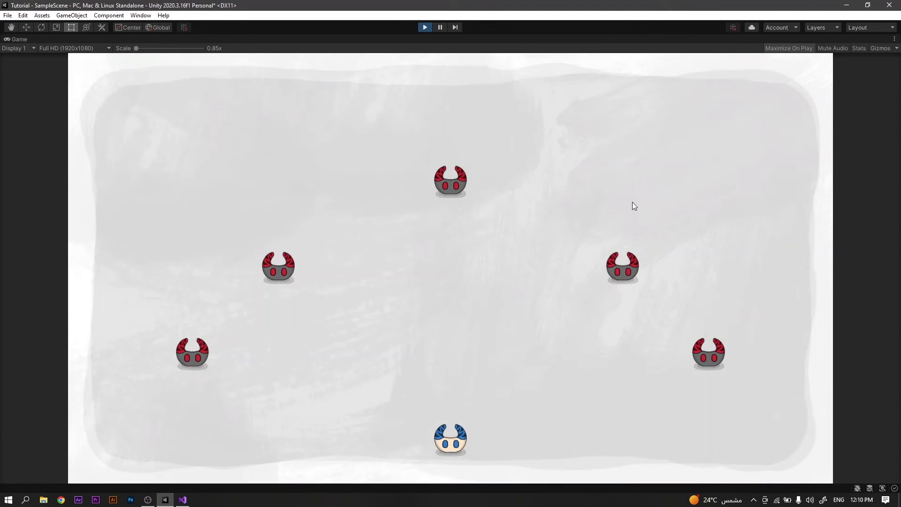
click(623, 269)
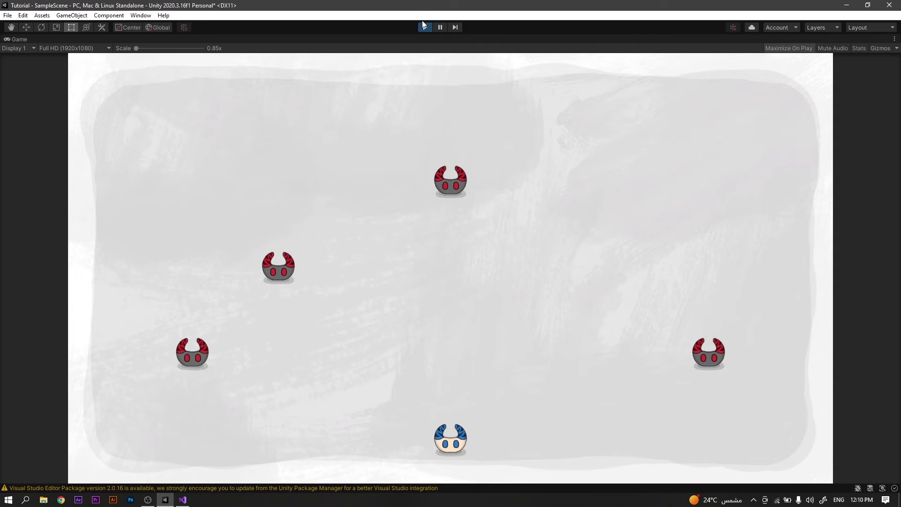
click(440, 26)
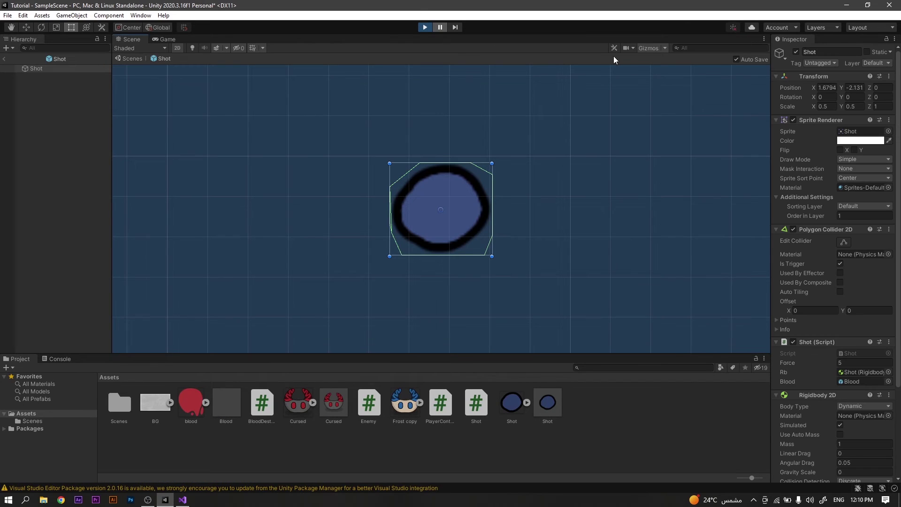
- Exit Shot prefab editing to check the running scene's objects while shooting the top and upper-left enemies, and stop the game
click(165, 39)
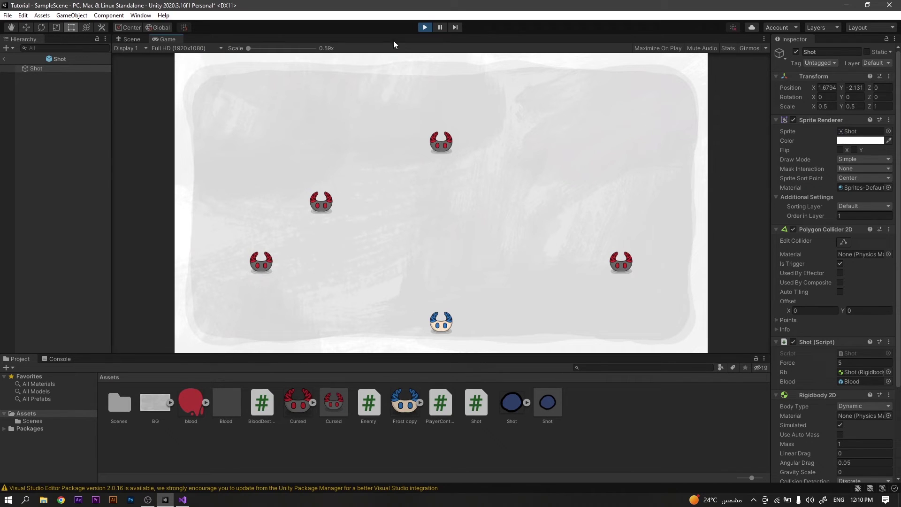
click(4, 58)
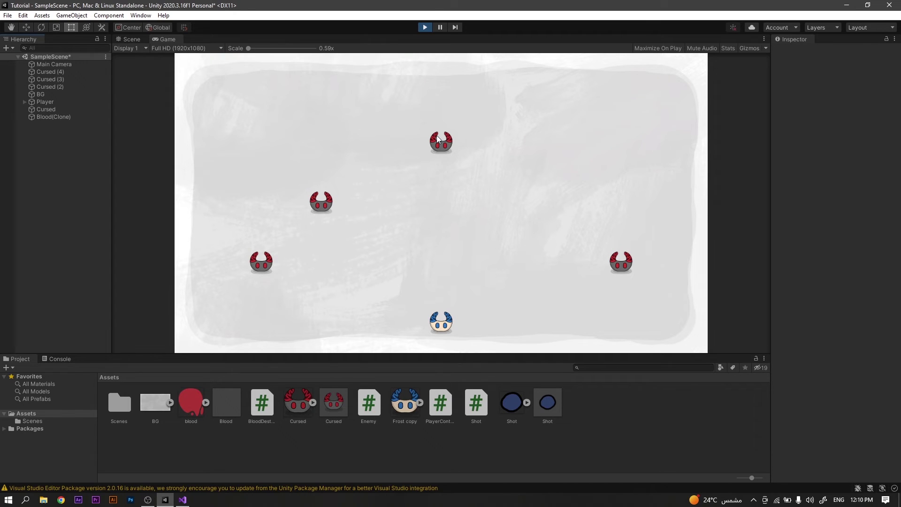
click(436, 136)
click(316, 201)
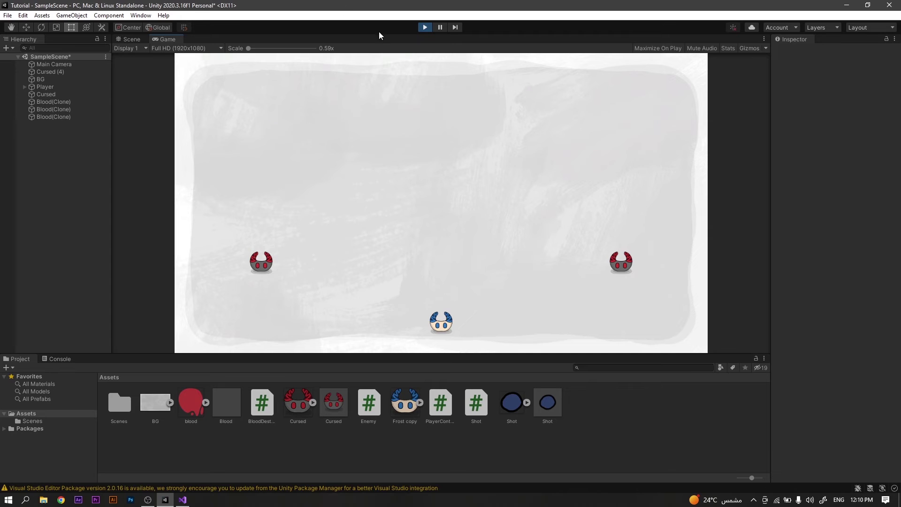
click(424, 27)
- Create a C# script named BloodDestroyer in the Assets folder
right_click(594, 413)
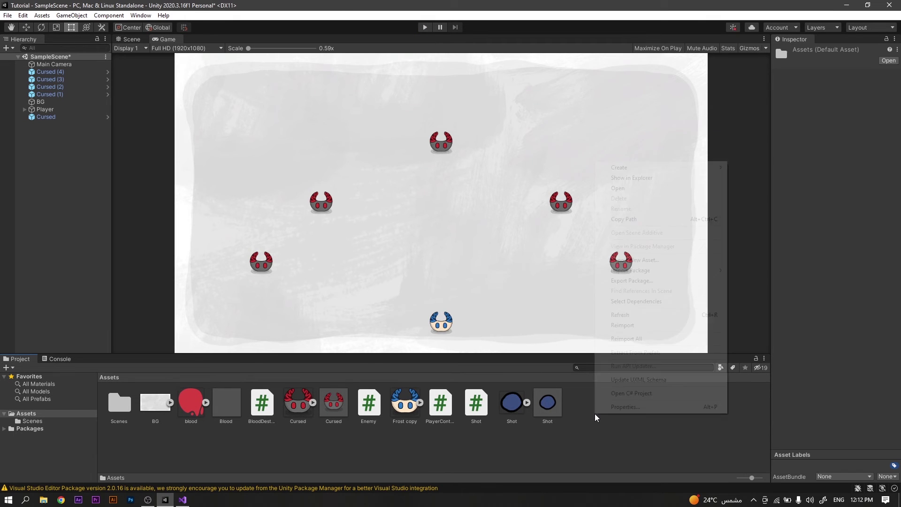
mouse_move(649, 168)
click(764, 143)
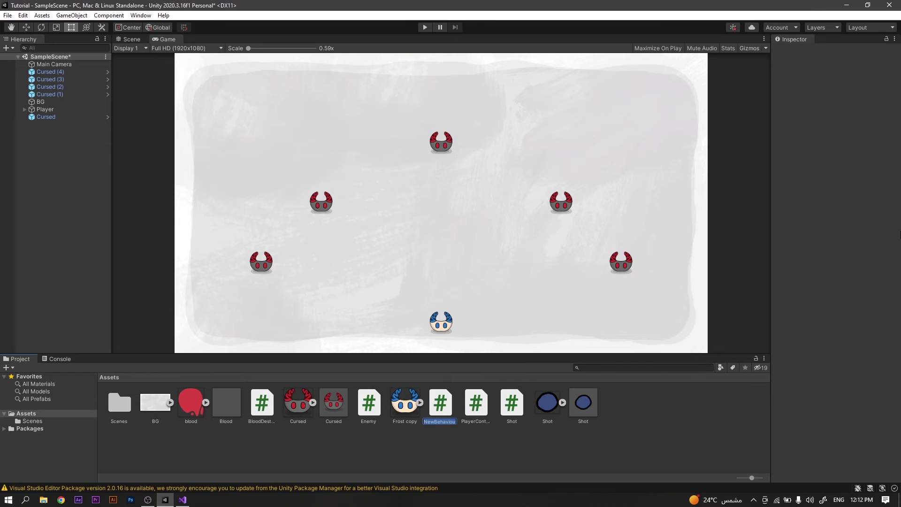
text(BloodDestroyer)
key(Return)
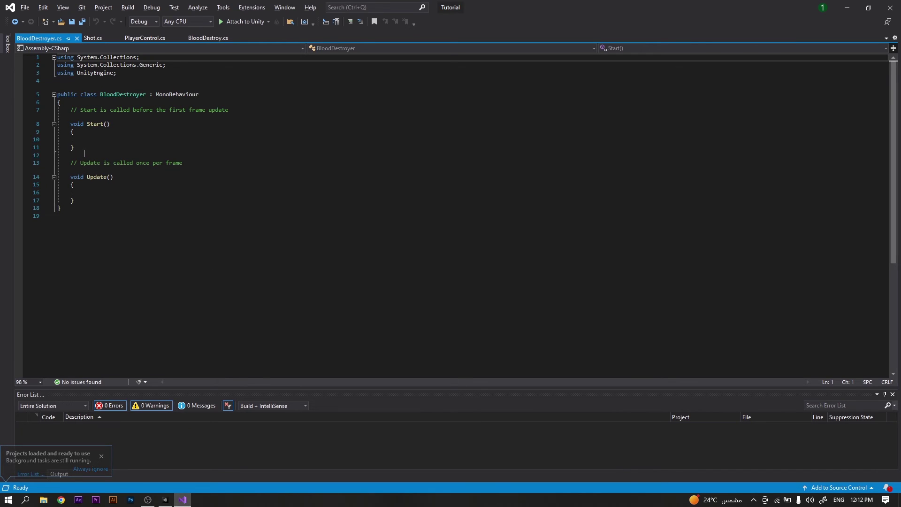
- Remove the Start method and the template comments from the BloodDestroyer class, keeping only Update
drag(197, 163, 57, 109)
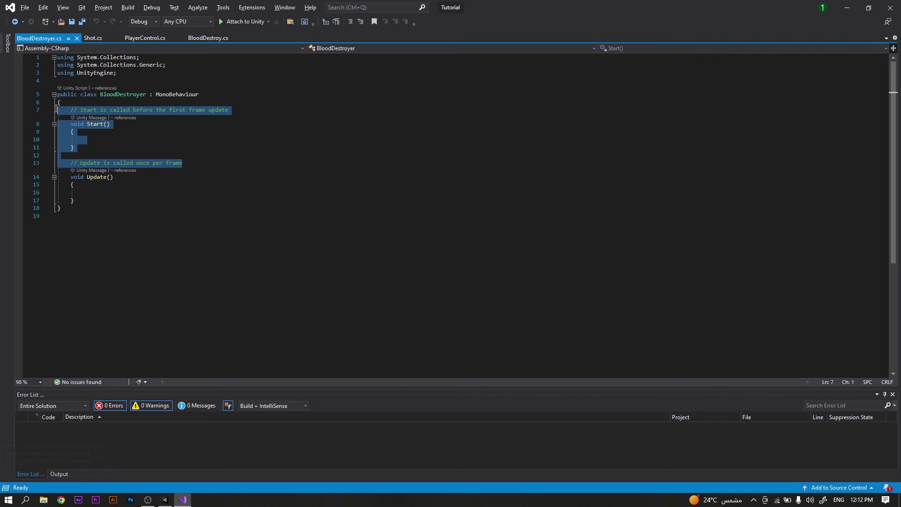
key(Delete)
key(BackSpace)
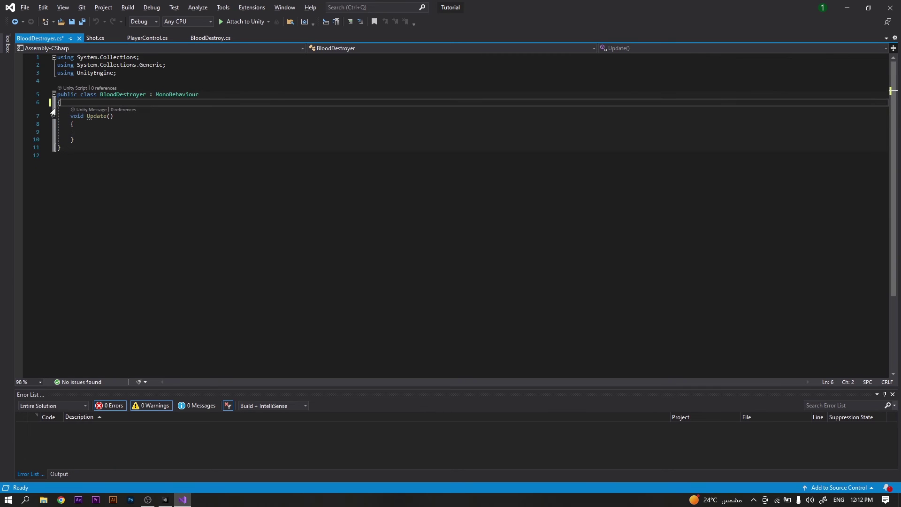
- Make the BloodDestroyer script's Update method call Destroy(gameObject, 3f); and save the script
click(124, 129)
text(DEs)
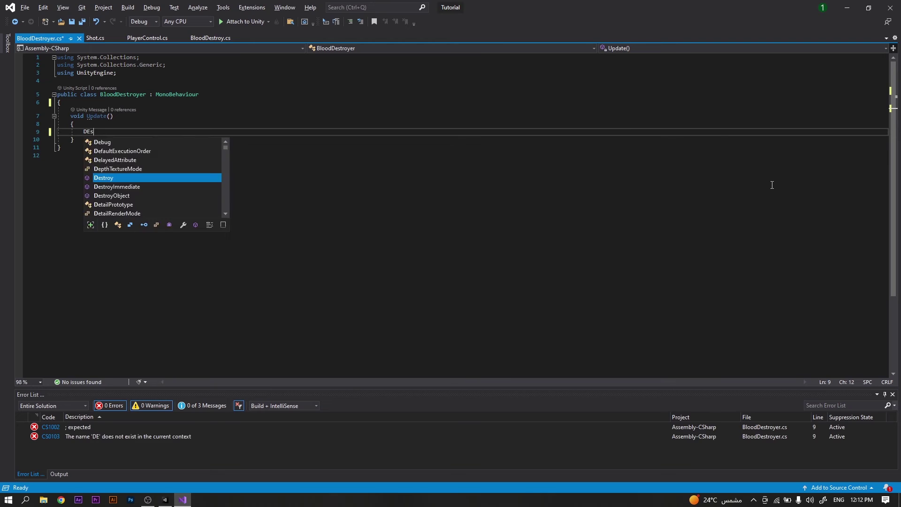
text(tr)
key(Tab)
text((gma)
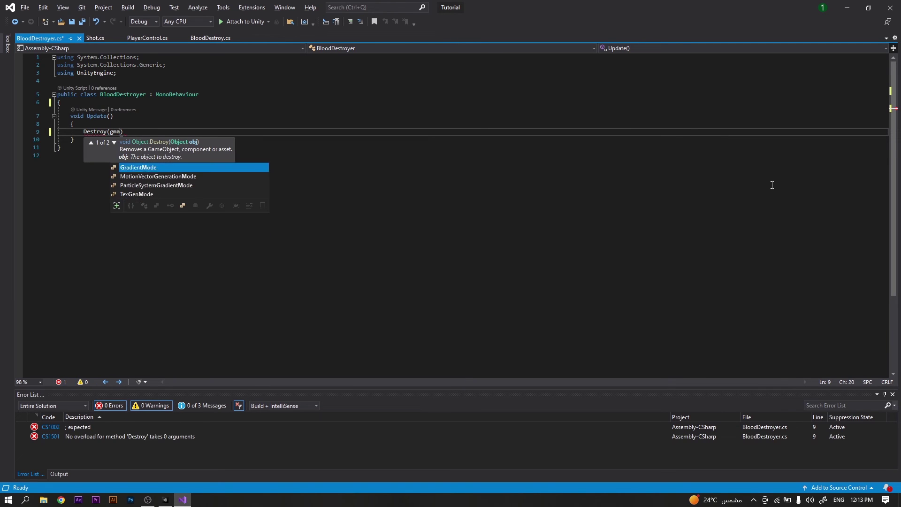
key(BackSpace)
key(BackSpace)
text(a)
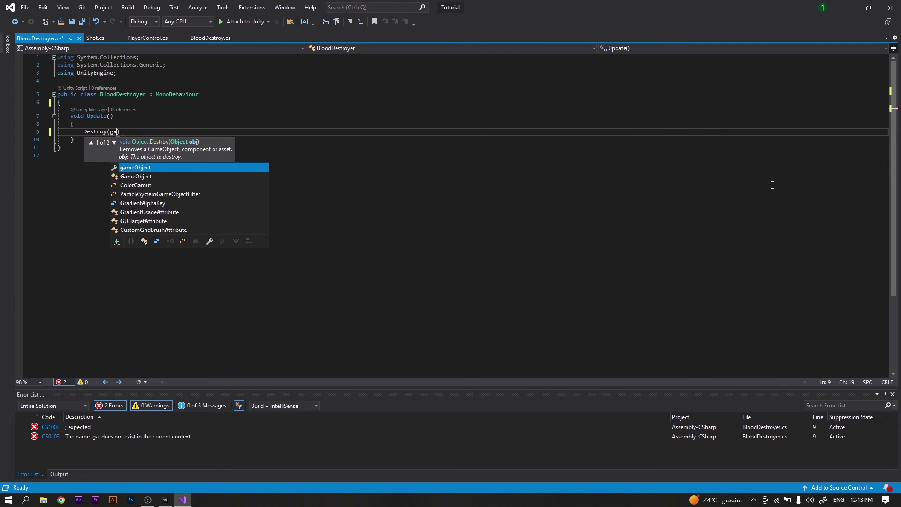
key(Tab)
text(,)
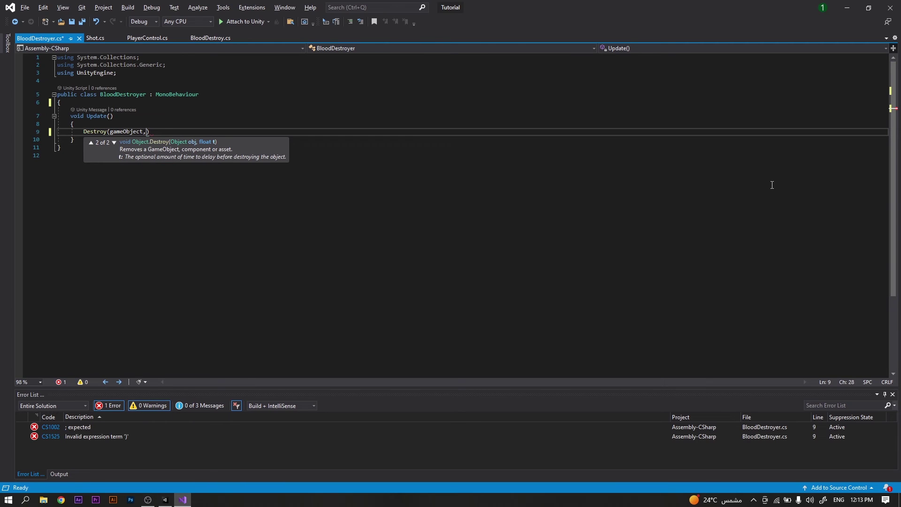
text( 3f)
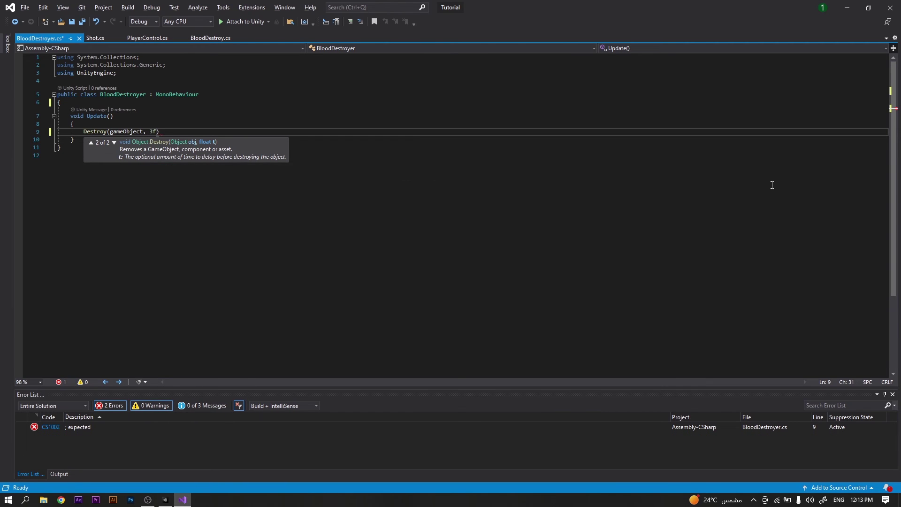
text())
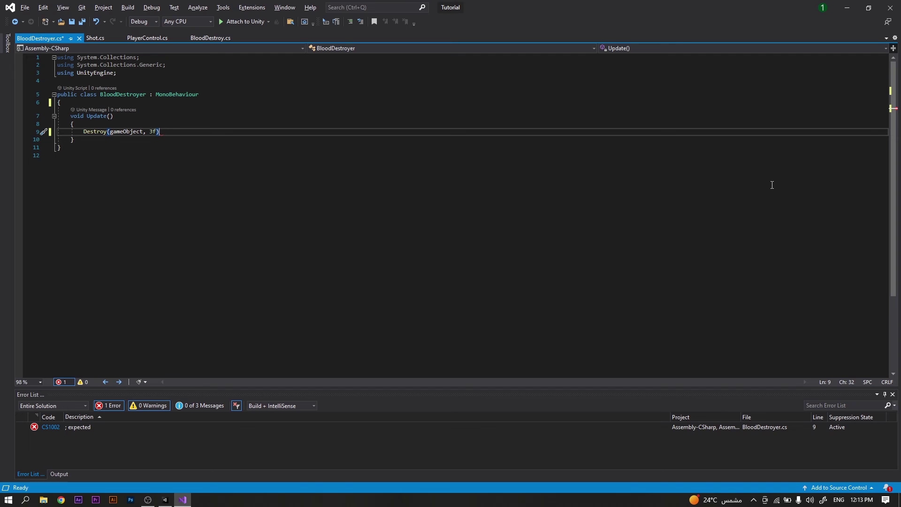
text(;)
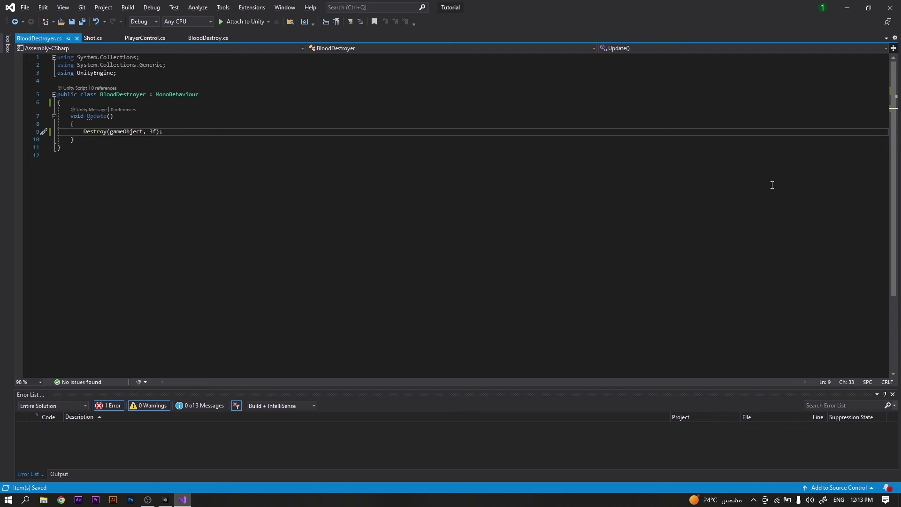
key(ctrl+s)
- Switch to Unity, open the Blood prefab for editing and attach the BloodDestroyer script to it
key(alt+Tab)
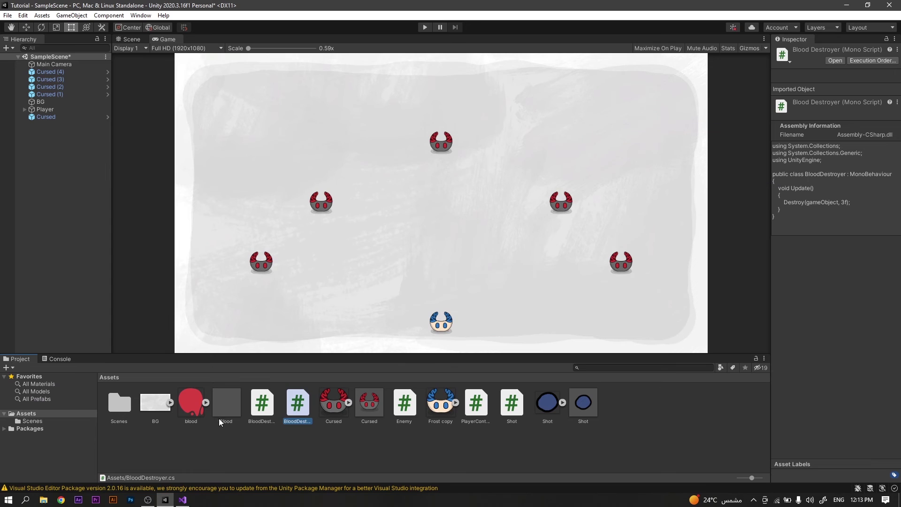
double_click(225, 402)
drag(299, 406, 829, 120)
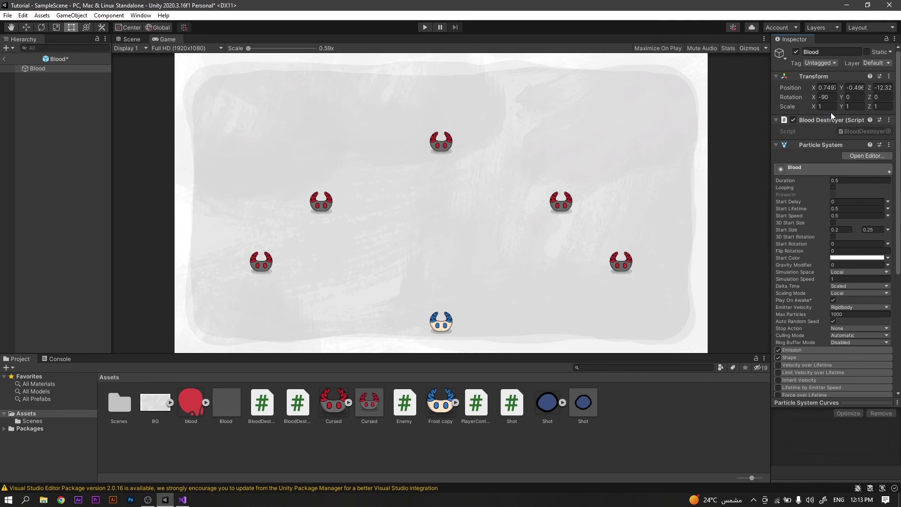
- Run the game, exit Blood prefab editing to show the scene's objects, and shoot at the top enemy to test clone removal
click(423, 27)
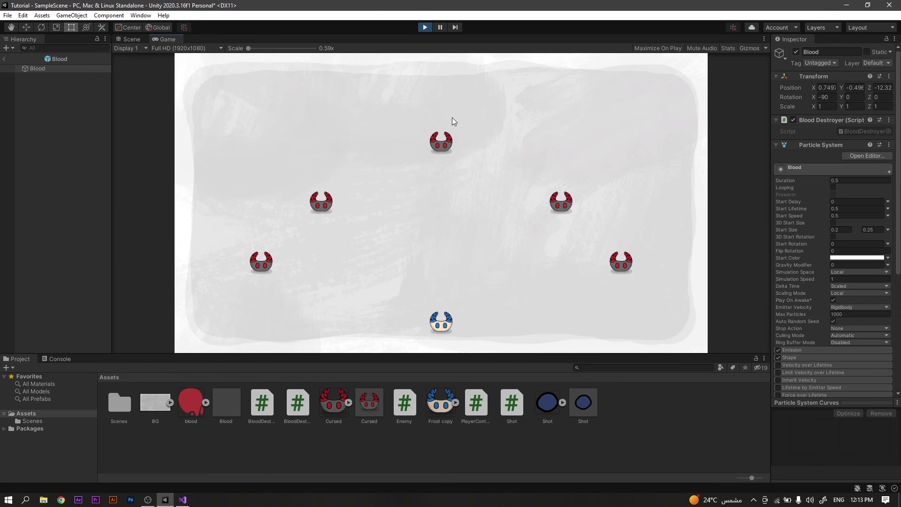
click(5, 59)
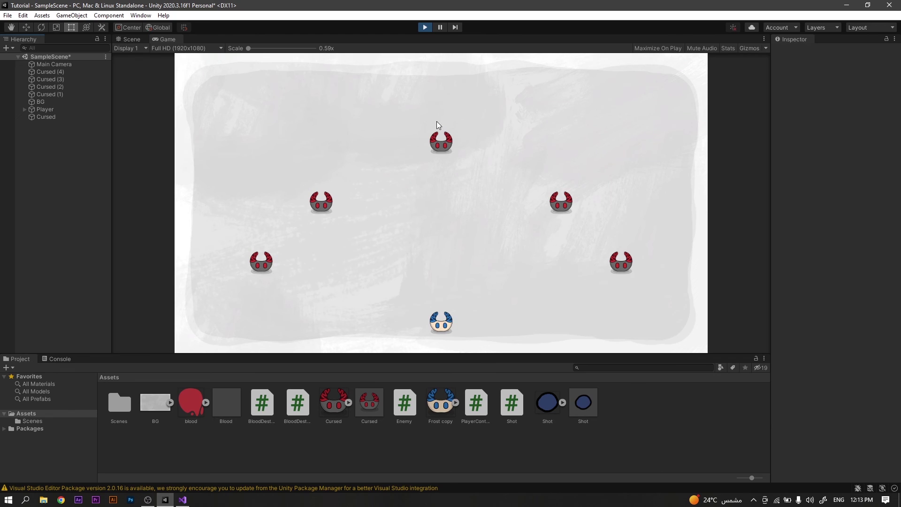
click(440, 123)
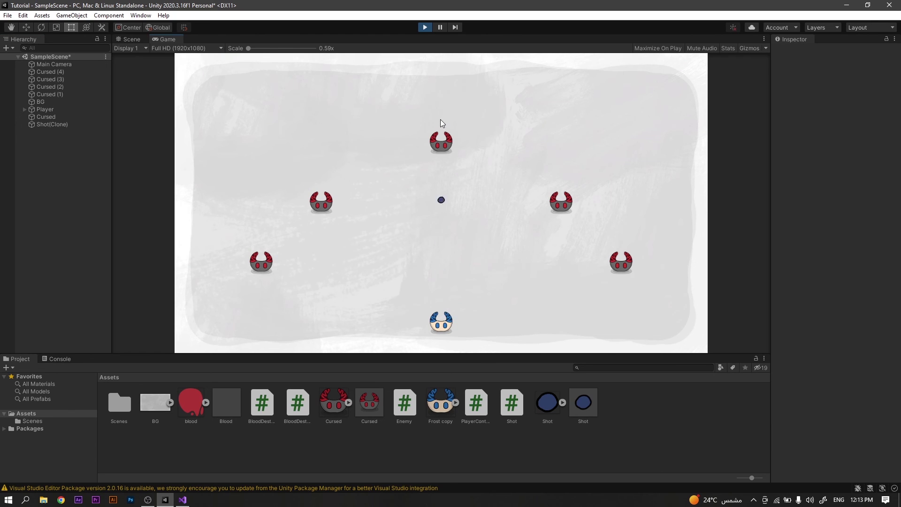